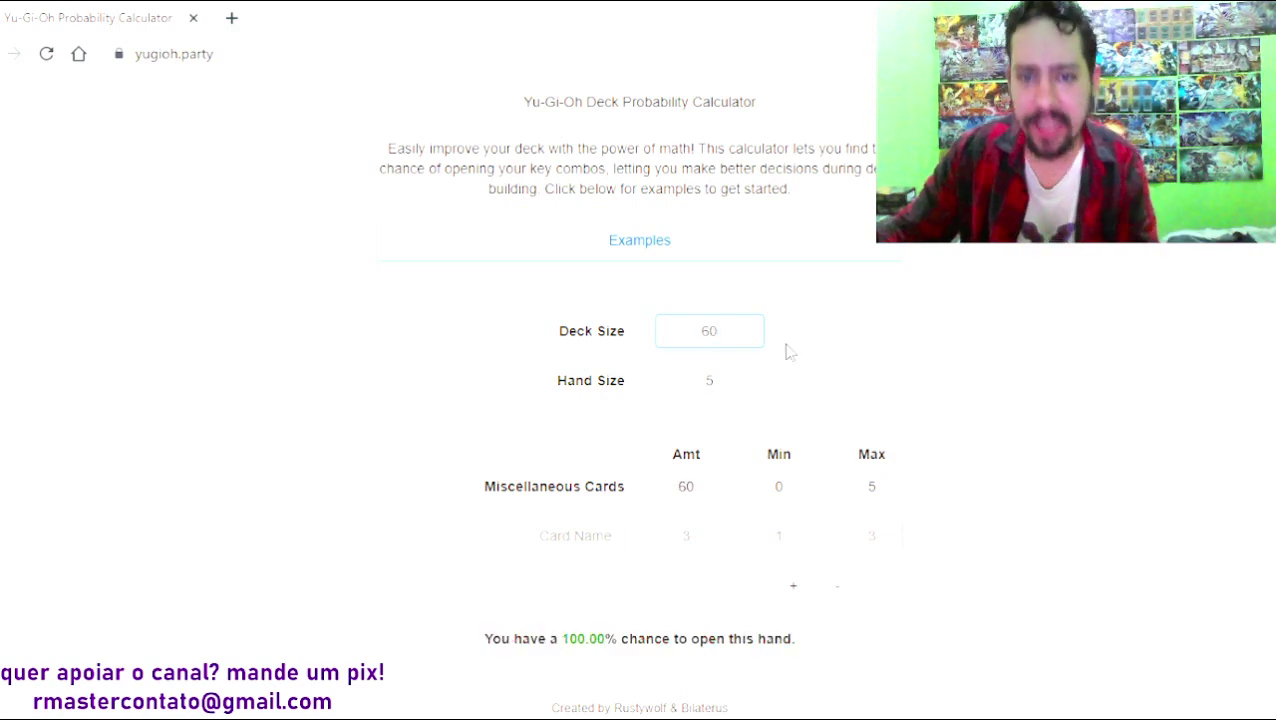
Set the deck size to 40 and the hand size to 5
{"action": "key", "text": "BackSpace"}
{"action": "key", "text": "BackSpace"}
{"action": "type", "text": "40"}
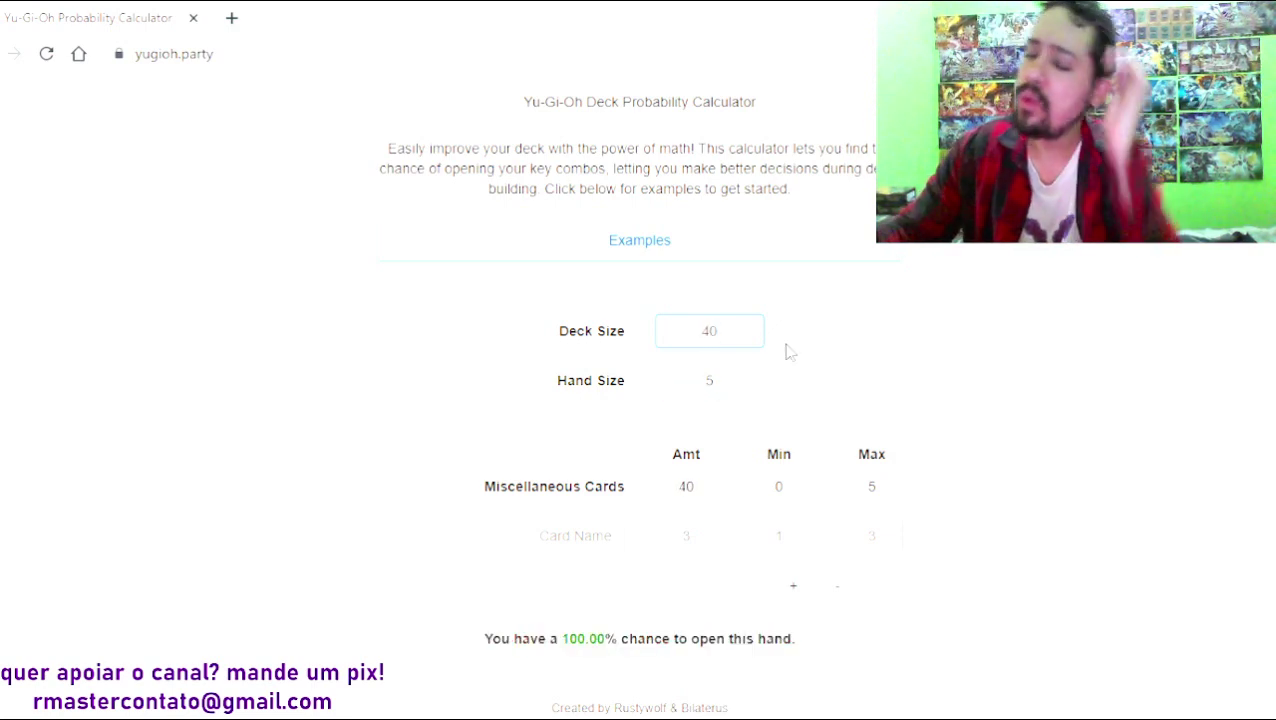
{"action": "left_click_drag", "start_coordinate": [559, 384], "coordinate": [633, 392]}
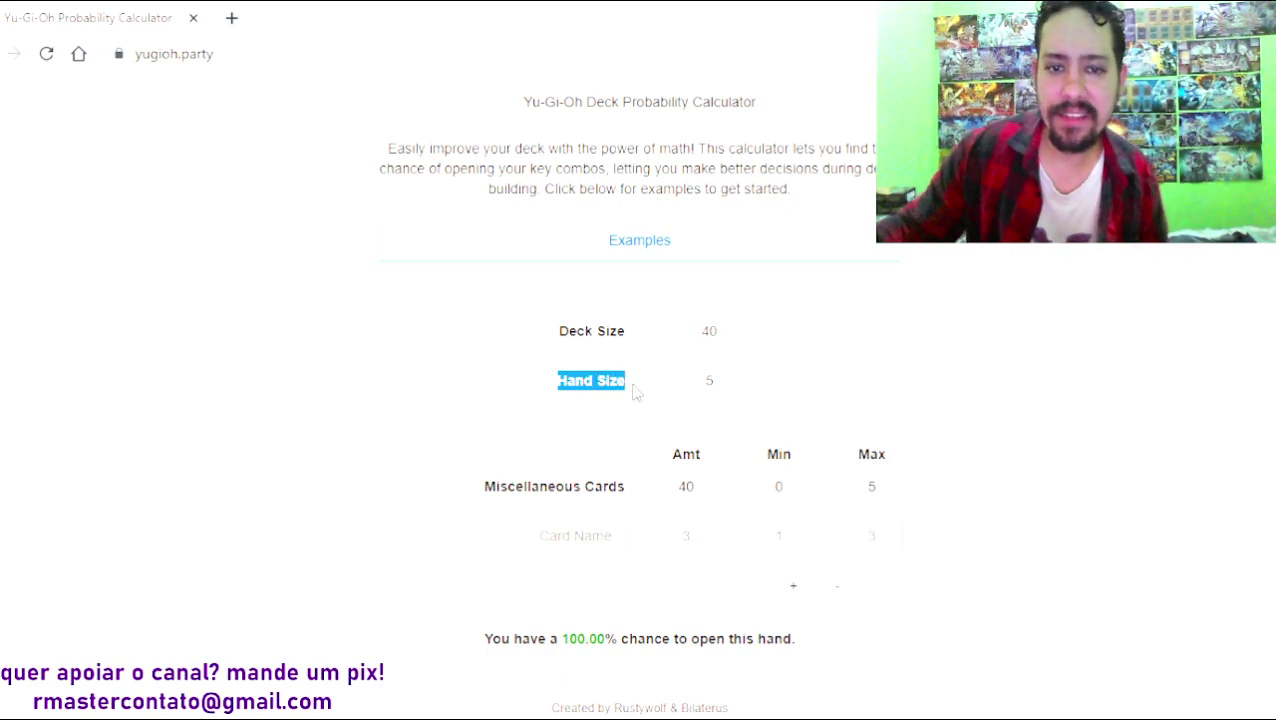
{"action": "left_click", "coordinate": [720, 380]}
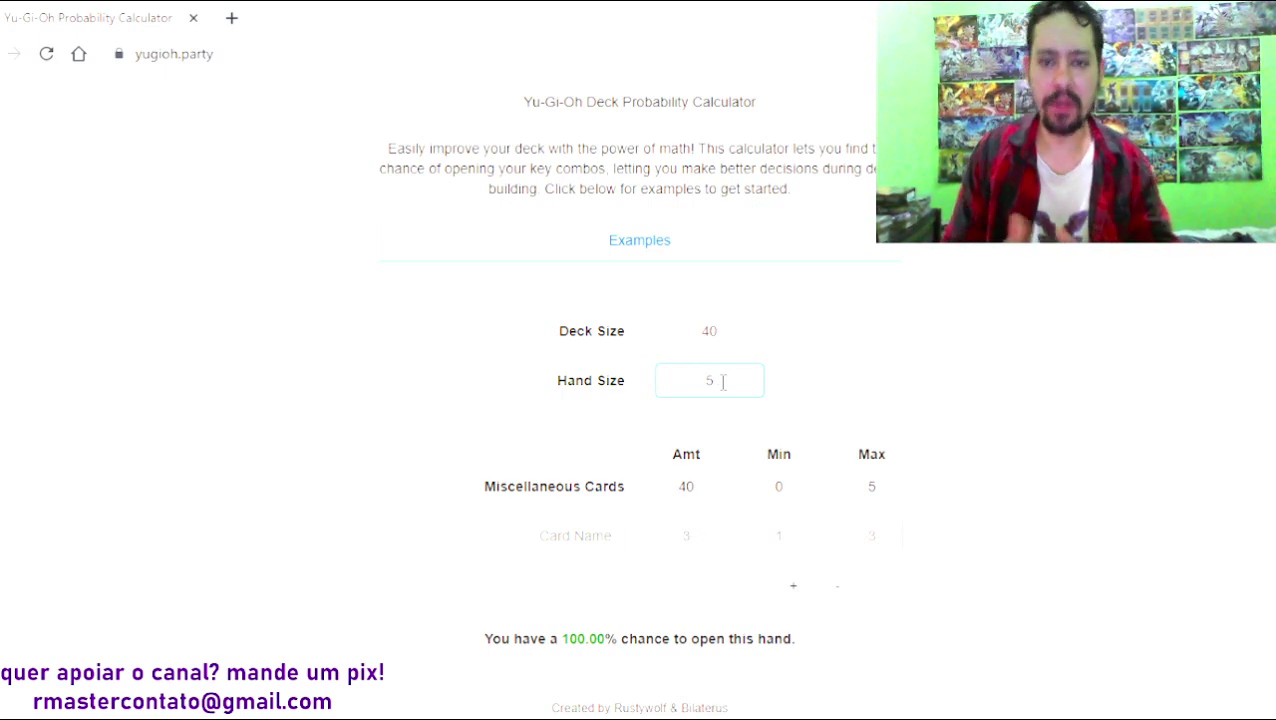
{"action": "key", "text": "BackSpace"}
{"action": "type", "text": "6"}
{"action": "key", "text": "BackSpace"}
{"action": "type", "text": "5"}
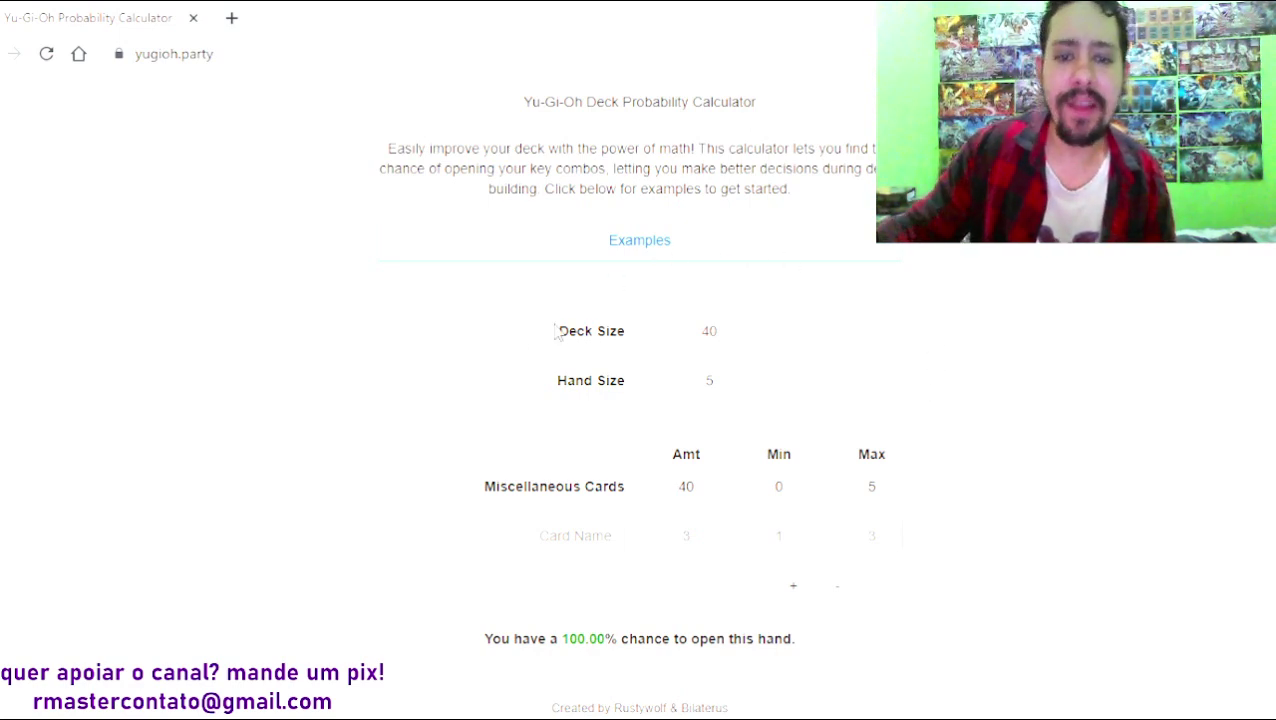
Define a card group named "hand traps" with an amount of 12
{"action": "left_click", "coordinate": [554, 537]}
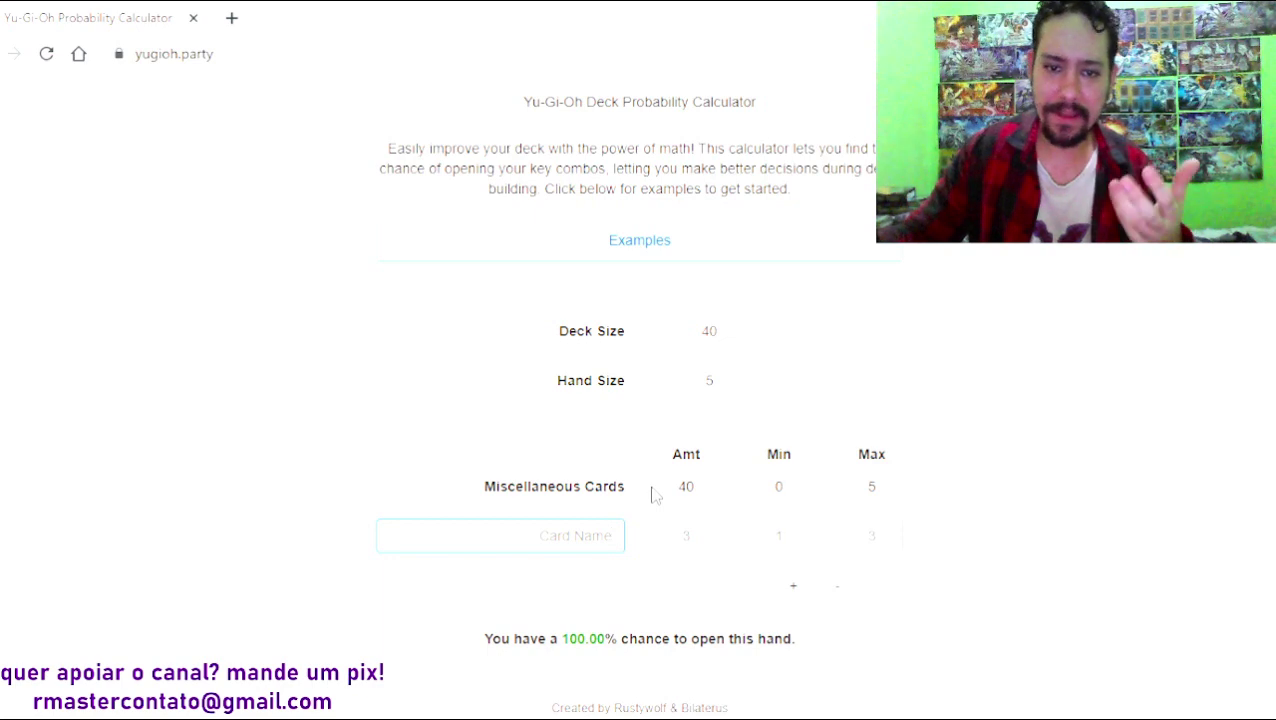
{"action": "type", "text": "hand traps"}
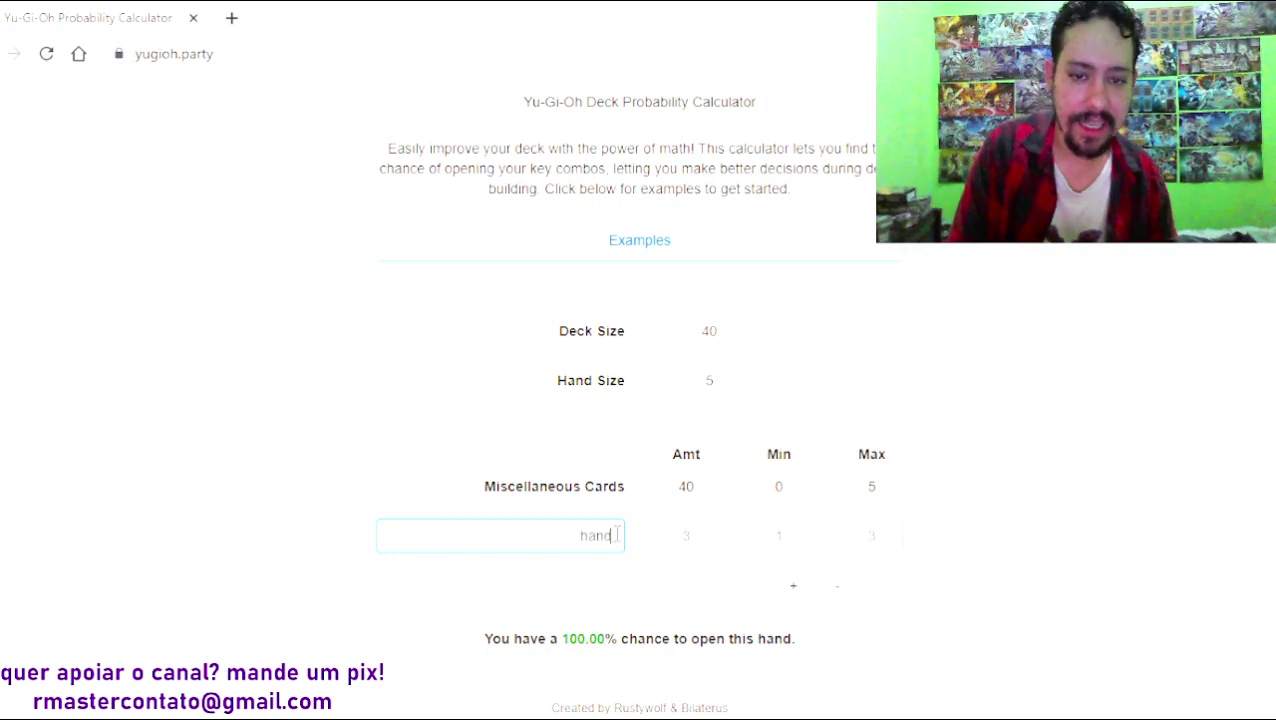
{"action": "left_click", "coordinate": [686, 536]}
{"action": "type", "text": "12"}
{"action": "left_click", "coordinate": [953, 505]}
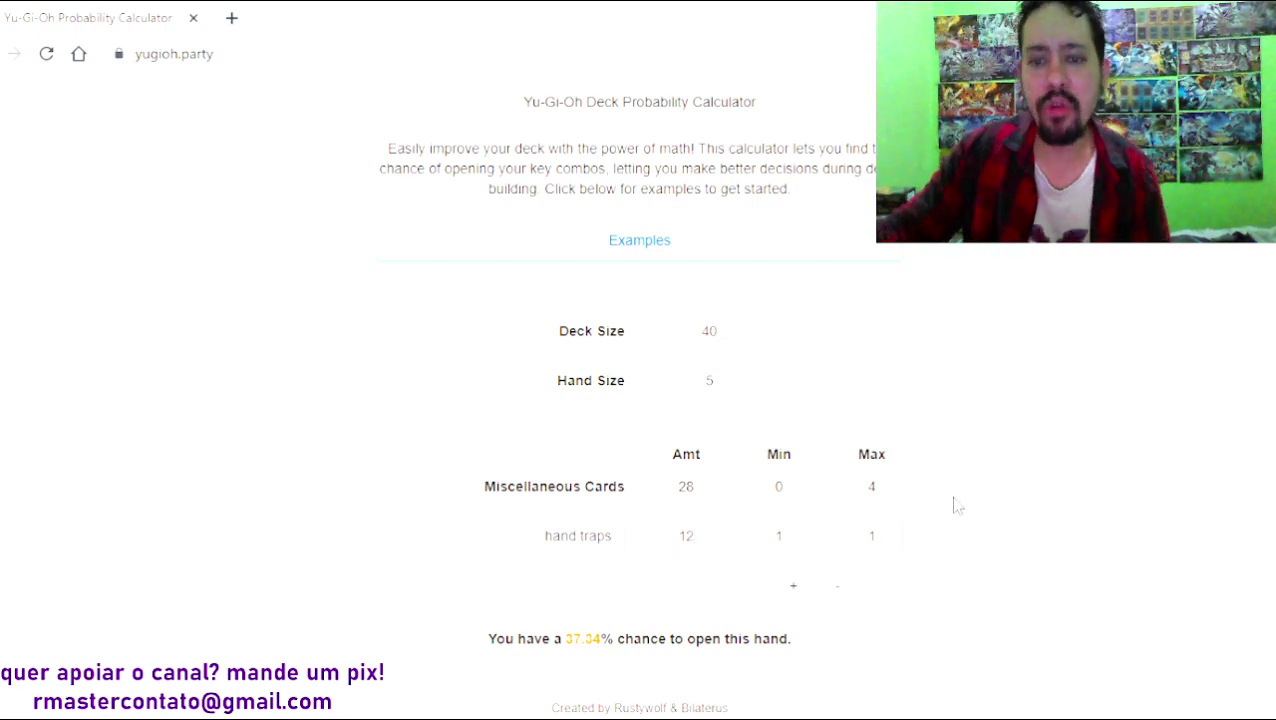
Examine the calculated chance of opening the hand alongside the minimum and maximum set for hand traps
{"action": "left_click_drag", "start_coordinate": [485, 642], "coordinate": [778, 664]}
{"action": "left_click", "coordinate": [777, 658]}
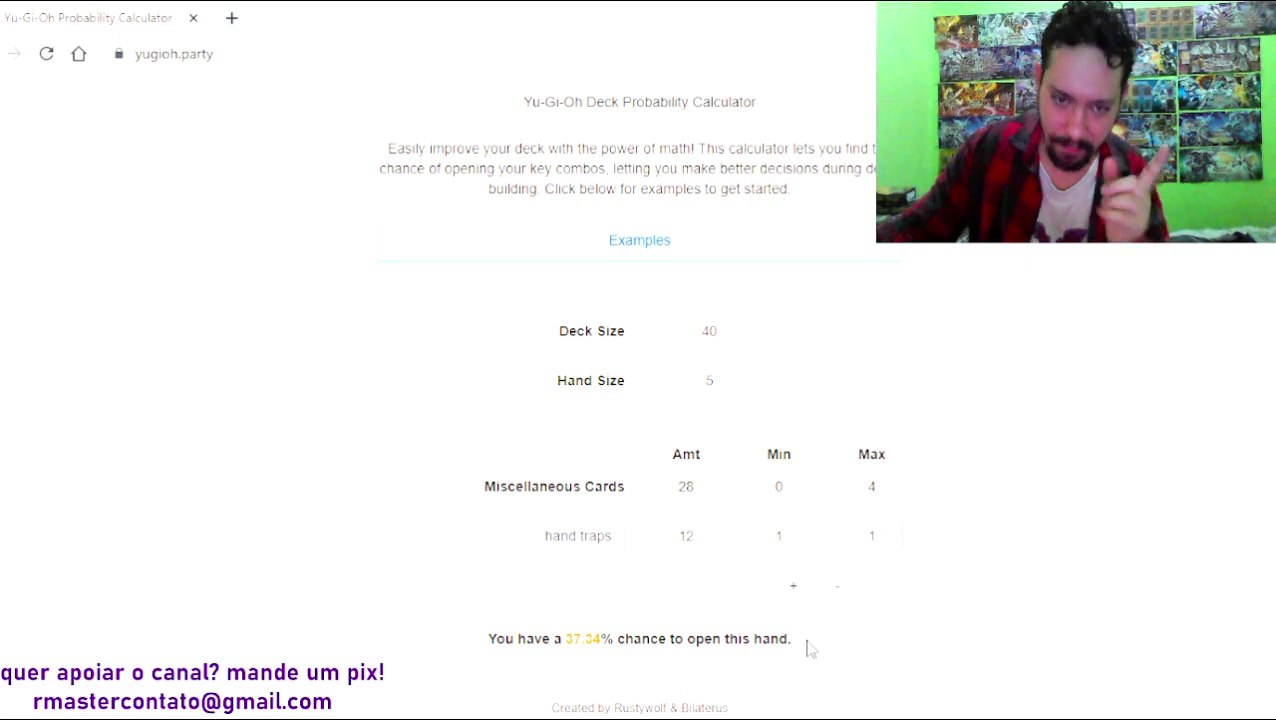
{"action": "left_click", "coordinate": [802, 535]}
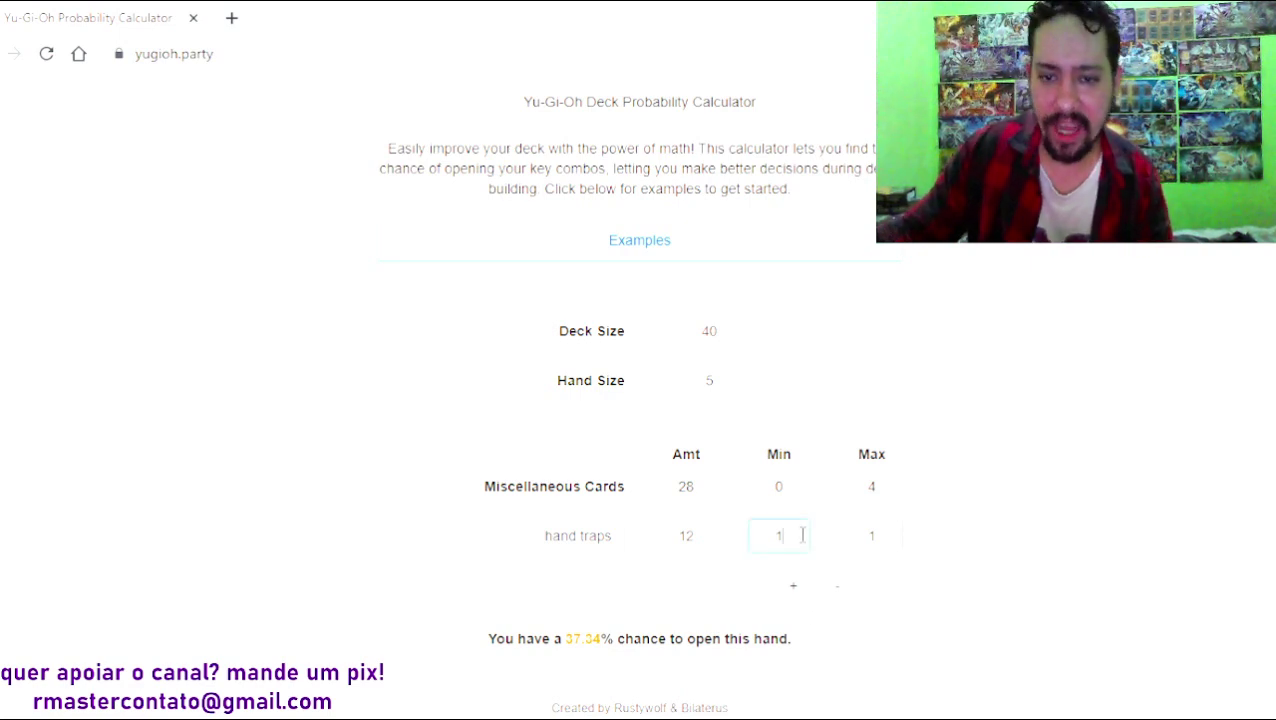
{"action": "left_click", "coordinate": [890, 536]}
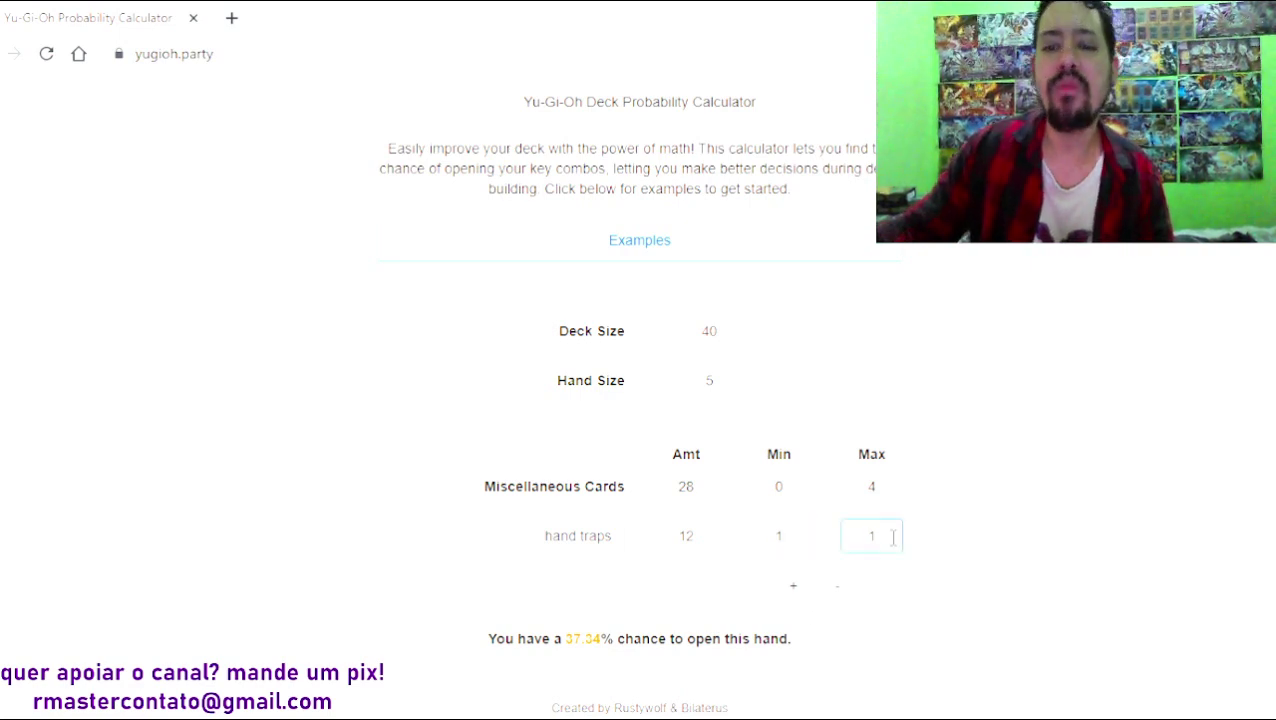
{"action": "left_click", "coordinate": [743, 656]}
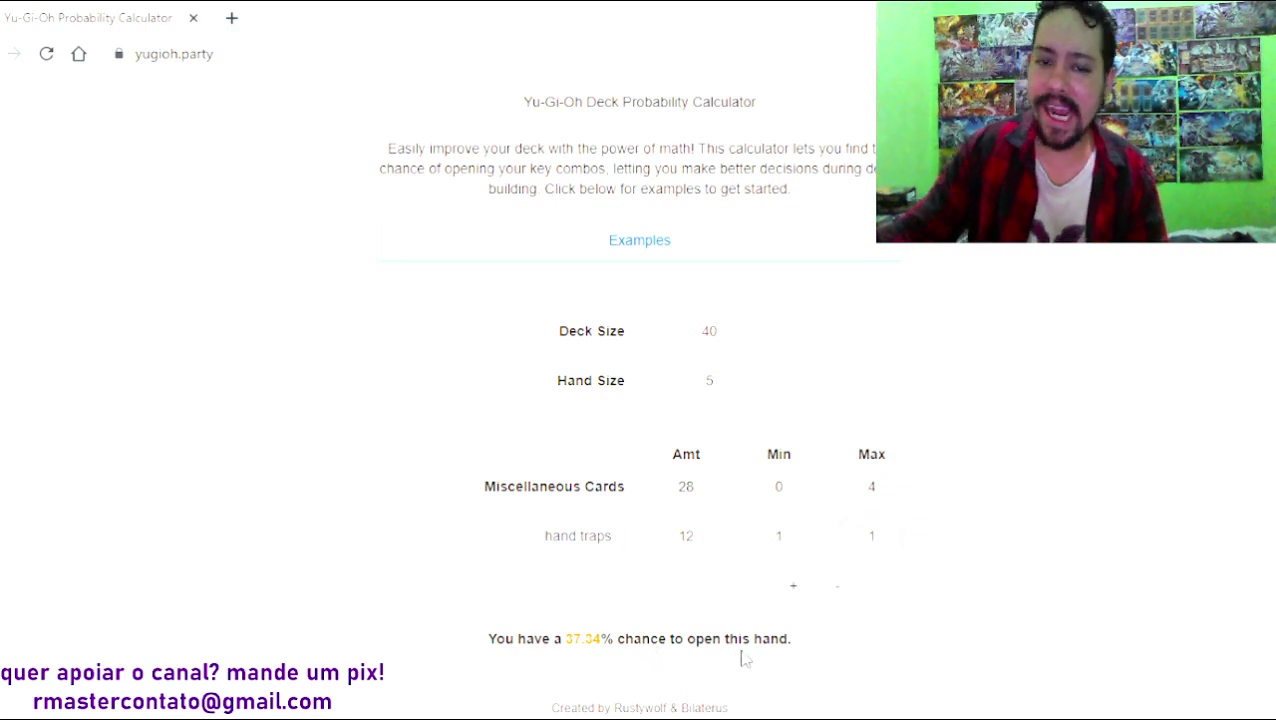
{"action": "left_click_drag", "start_coordinate": [802, 645], "coordinate": [484, 651]}
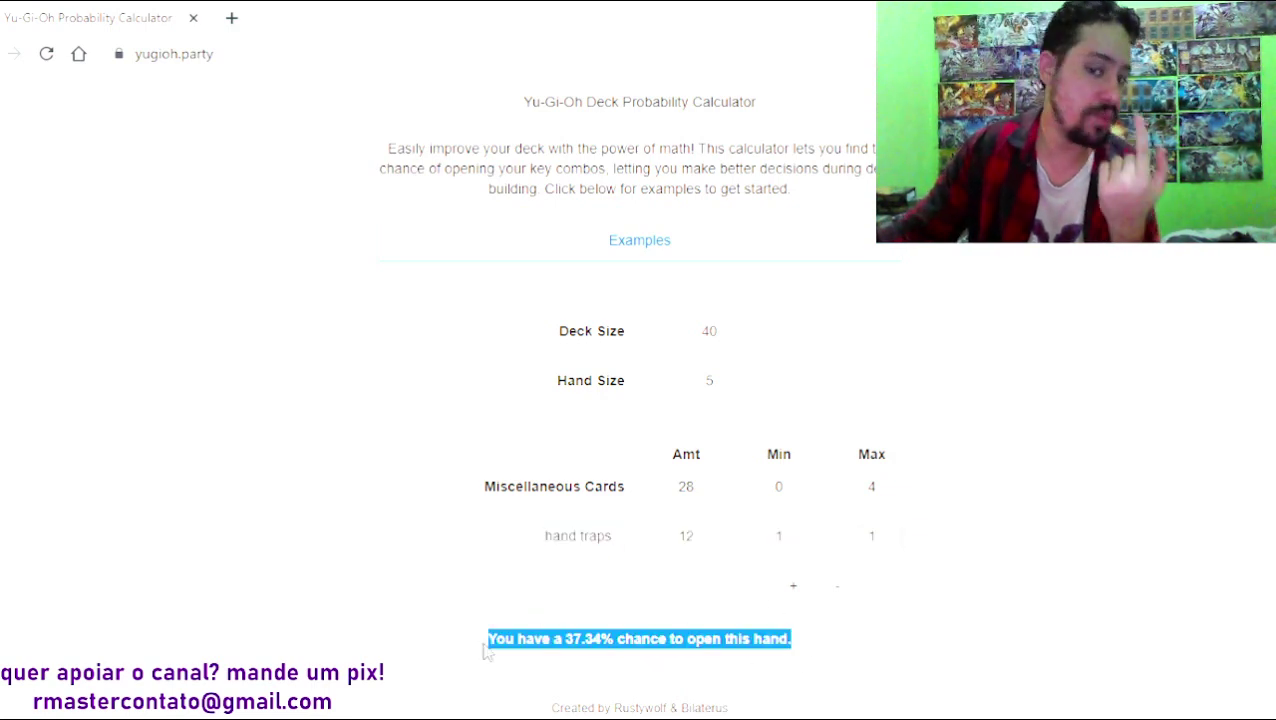
{"action": "left_click", "coordinate": [486, 652]}
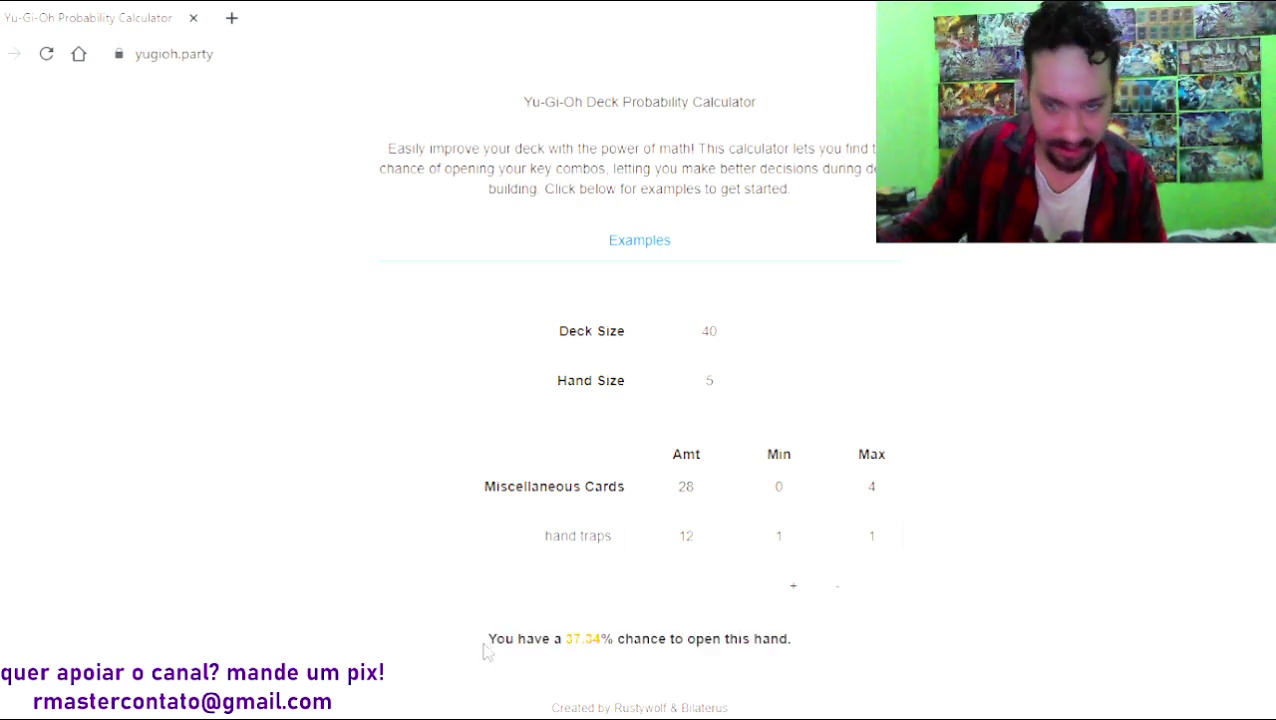
Try hand trap amounts of 13, 14 and 15 to compare the opening chances, ending back at 12
{"action": "left_click", "coordinate": [703, 535]}
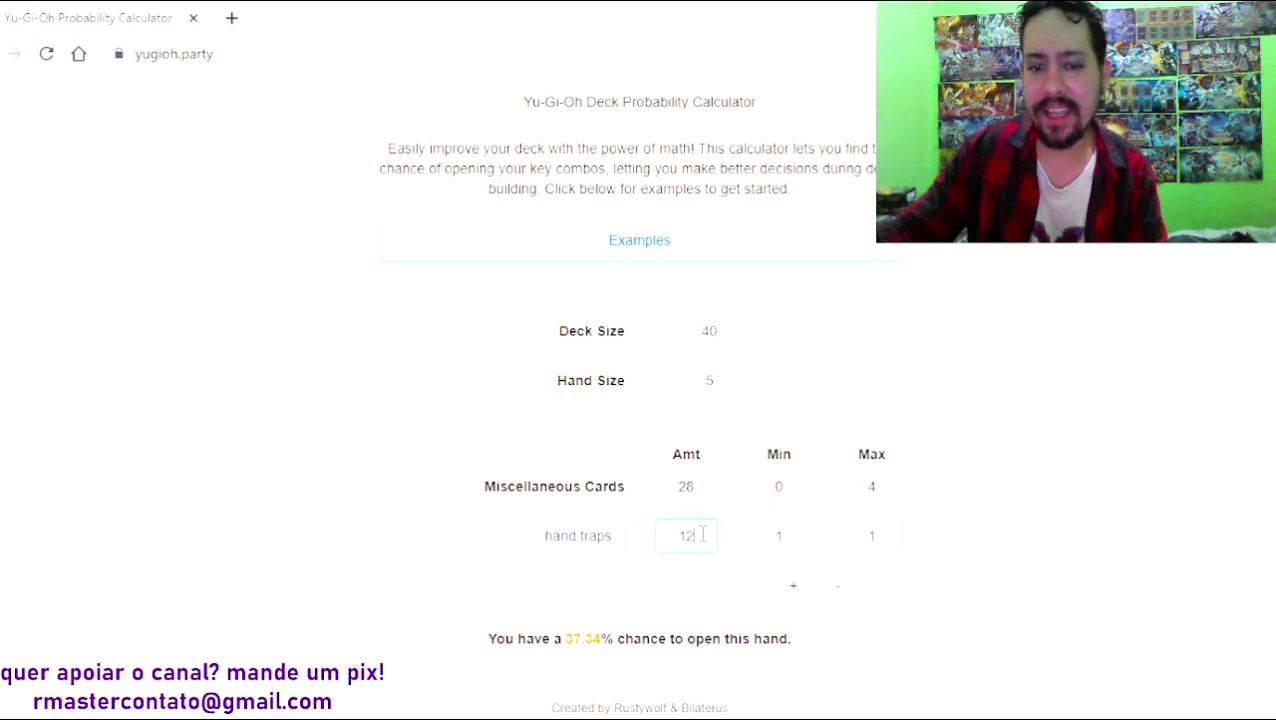
{"action": "key", "text": "BackSpace"}
{"action": "type", "text": "3"}
{"action": "key", "text": "BackSpace"}
{"action": "type", "text": "4"}
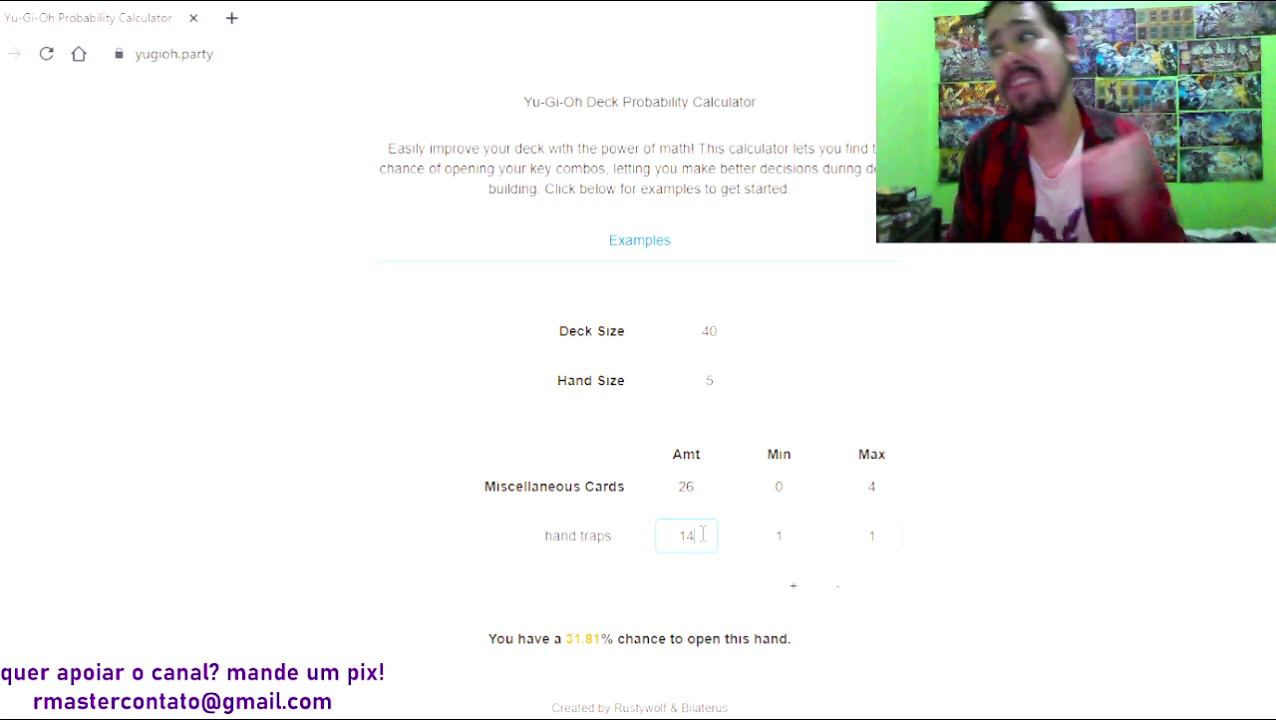
{"action": "key", "text": "BackSpace"}
{"action": "type", "text": "5"}
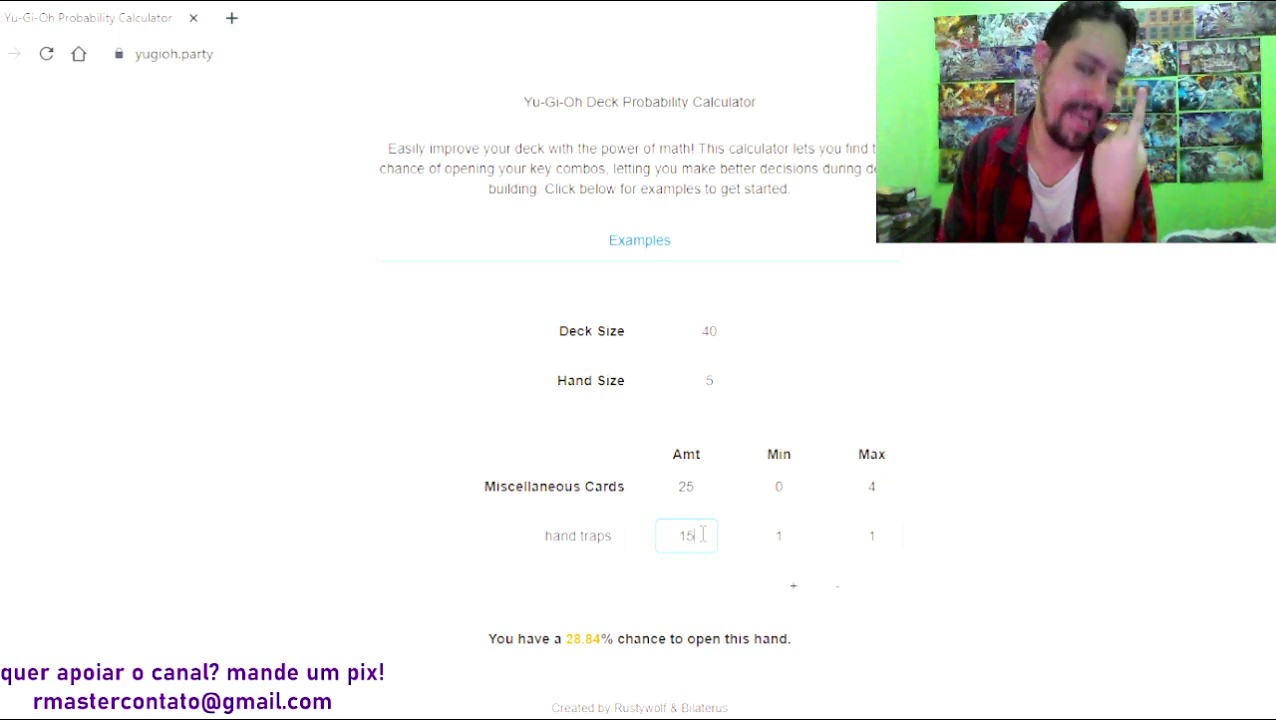
{"action": "key", "text": "BackSpace"}
{"action": "type", "text": "2"}
Set the maximum number of hand traps in the opening hand to 5
{"action": "left_click", "coordinate": [874, 538]}
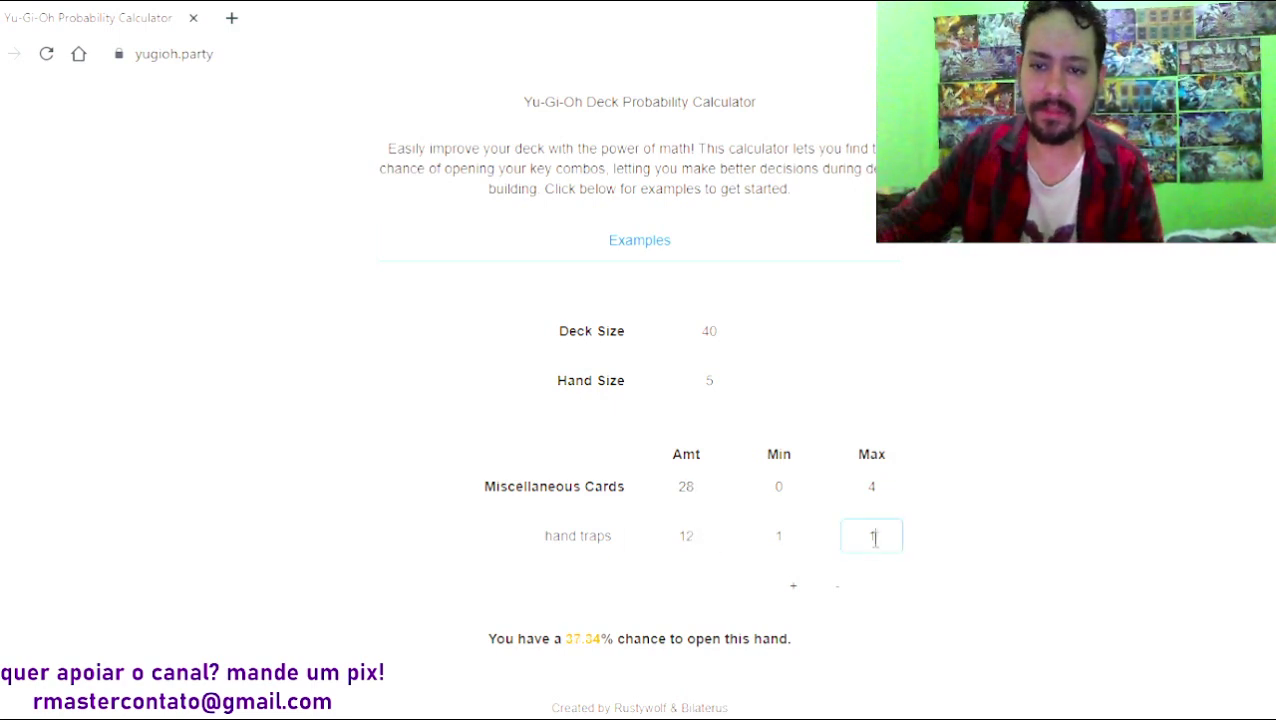
{"action": "key", "text": "BackSpace"}
{"action": "type", "text": "5"}
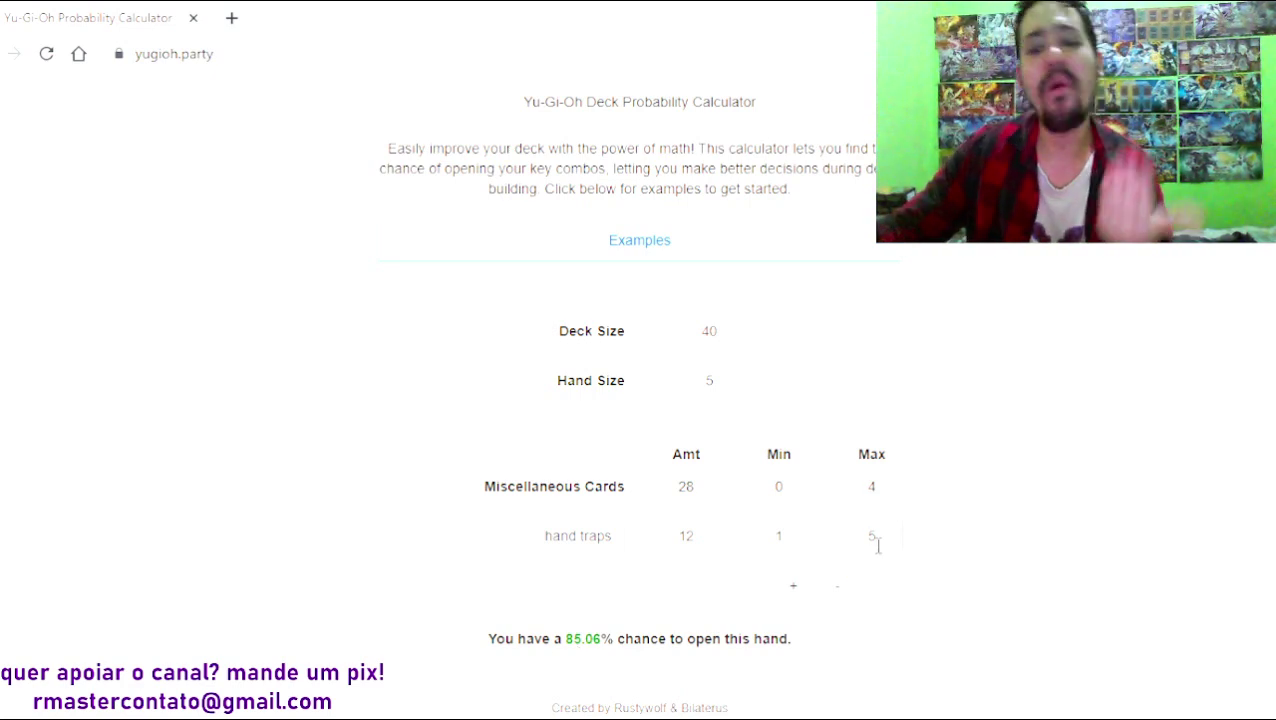
Set both the maximum and minimum of hand traps to 0 and check the chance of opening none
{"action": "left_click", "coordinate": [876, 538]}
{"action": "key", "text": "BackSpace"}
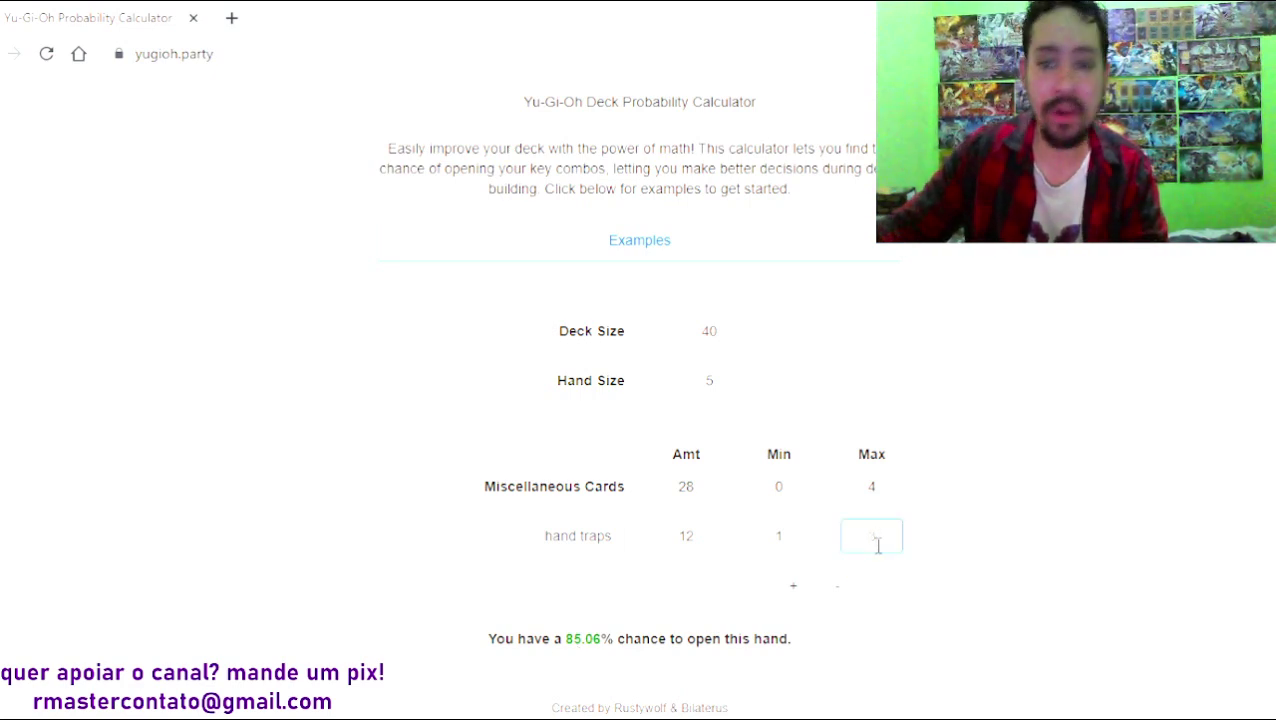
{"action": "type", "text": "0"}
{"action": "left_click", "coordinate": [803, 532]}
{"action": "key", "text": "BackSpace"}
{"action": "type", "text": "0"}
{"action": "left_click", "coordinate": [915, 584]}
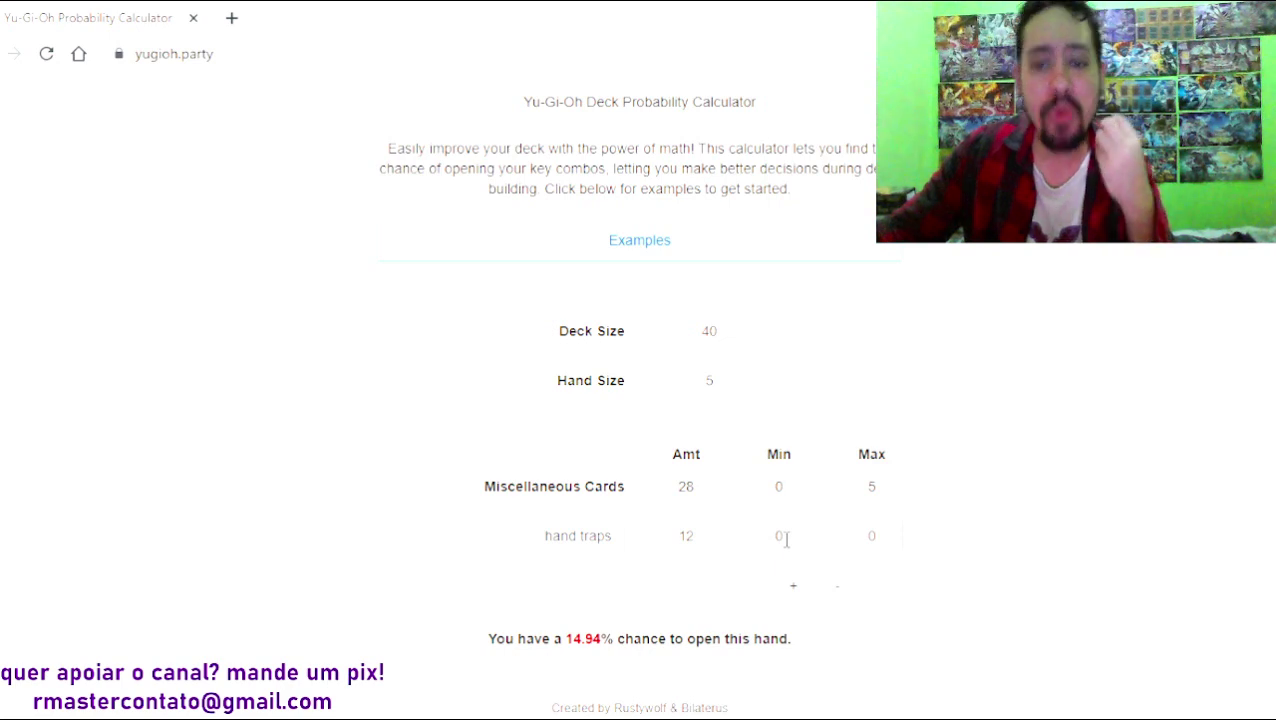
{"action": "left_click_drag", "start_coordinate": [566, 642], "coordinate": [618, 648]}
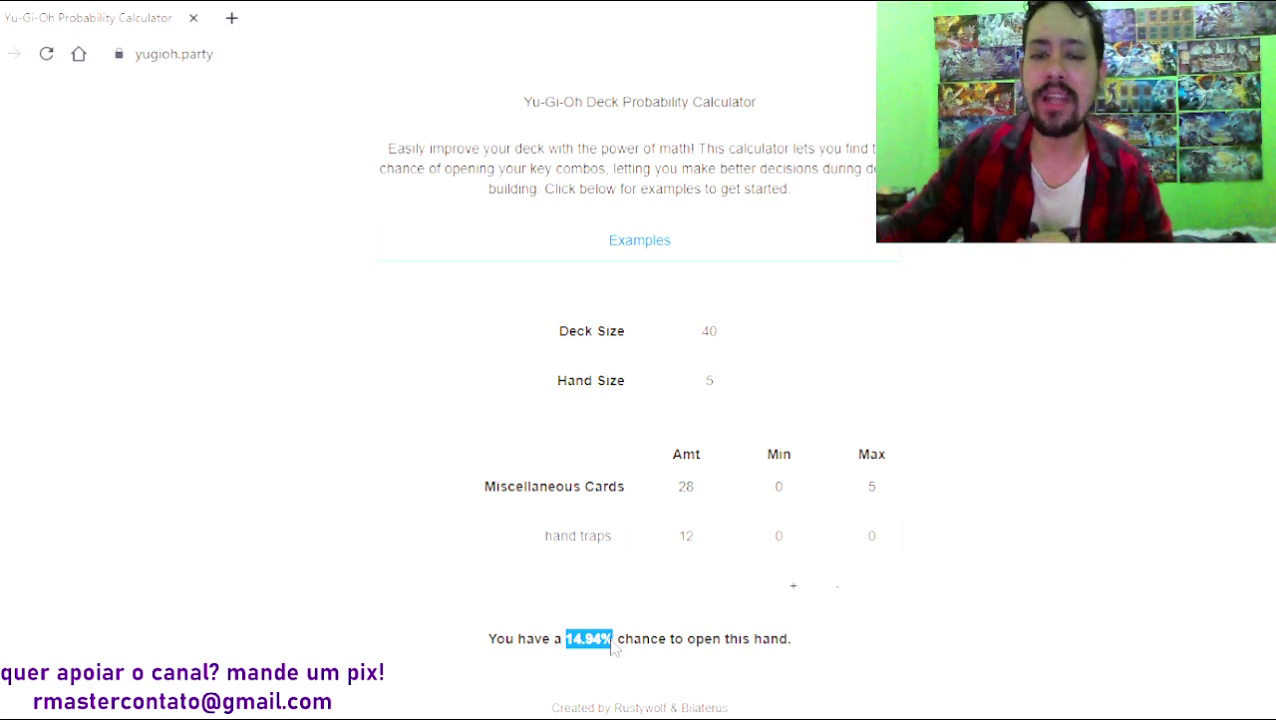
{"action": "left_click", "coordinate": [633, 591]}
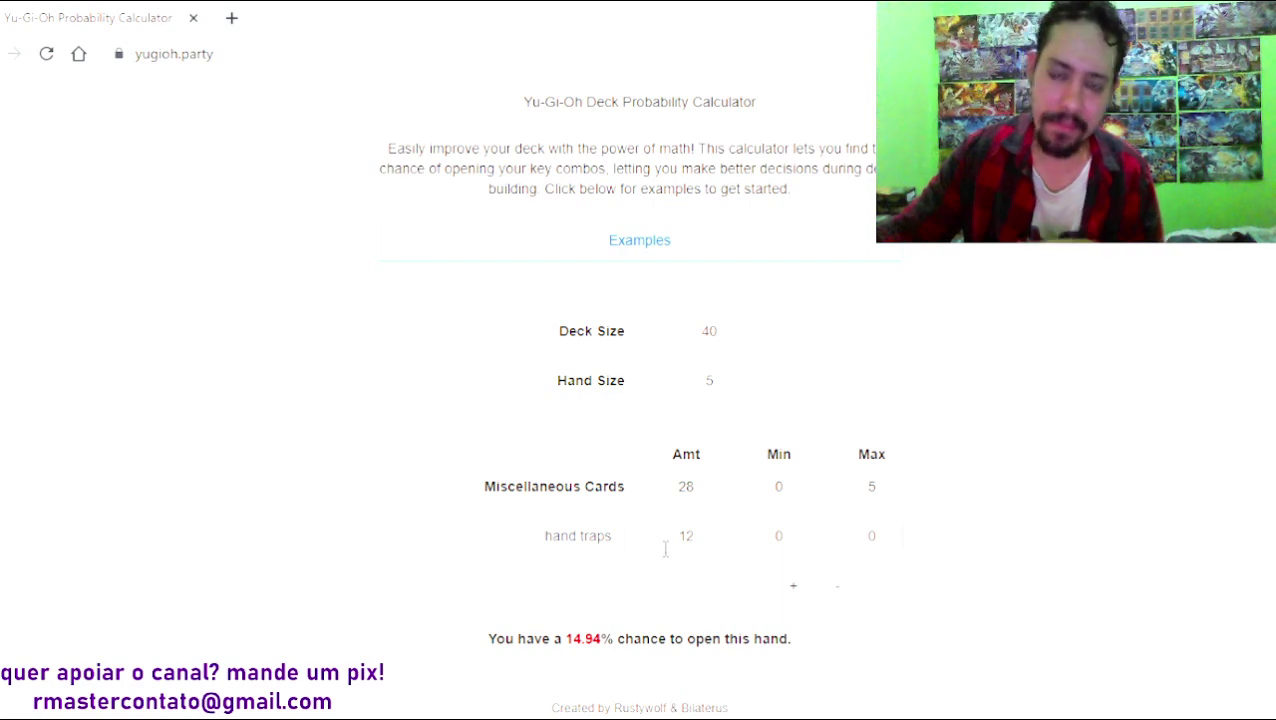
Set the hand traps amount, minimum and maximum all to 1
{"action": "double_click", "coordinate": [690, 536]}
{"action": "key", "text": "BackSpace"}
{"action": "type", "text": "1"}
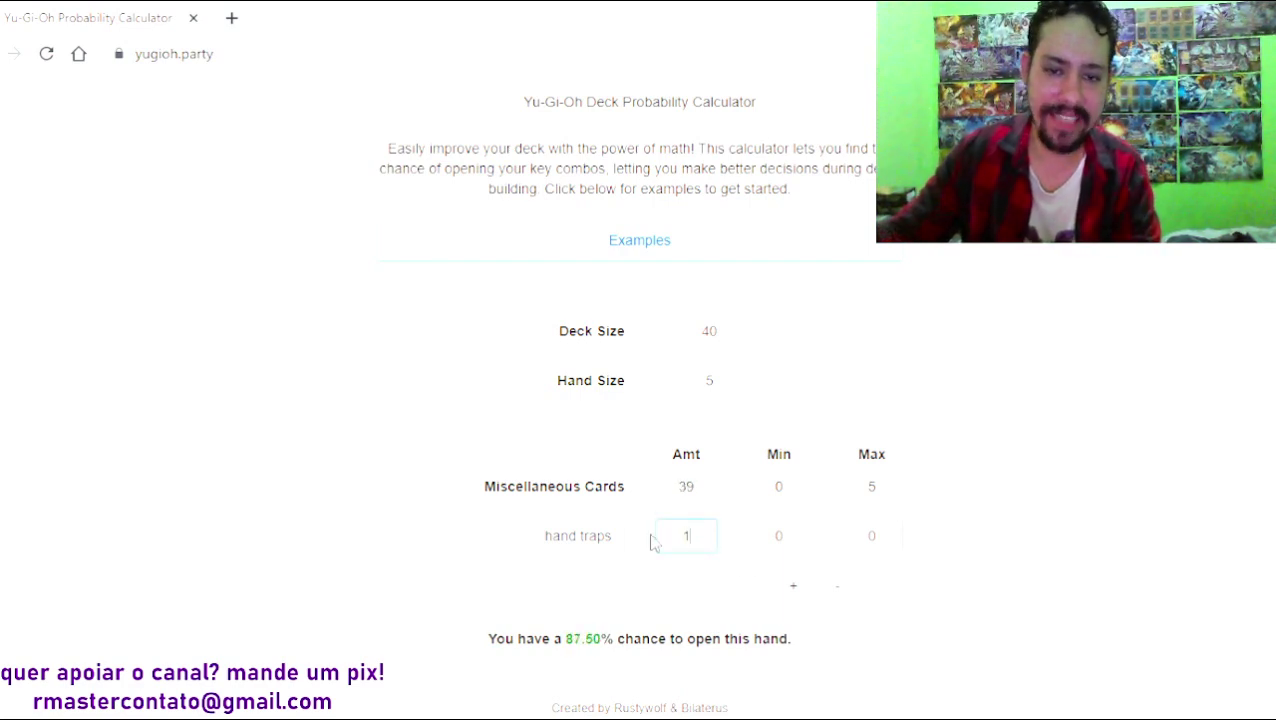
{"action": "left_click", "coordinate": [768, 537]}
{"action": "type", "text": "10"}
{"action": "left_click", "coordinate": [870, 536]}
{"action": "left_click", "coordinate": [800, 536]}
{"action": "key", "text": "BackSpace"}
{"action": "left_click", "coordinate": [872, 536]}
{"action": "type", "text": "1"}
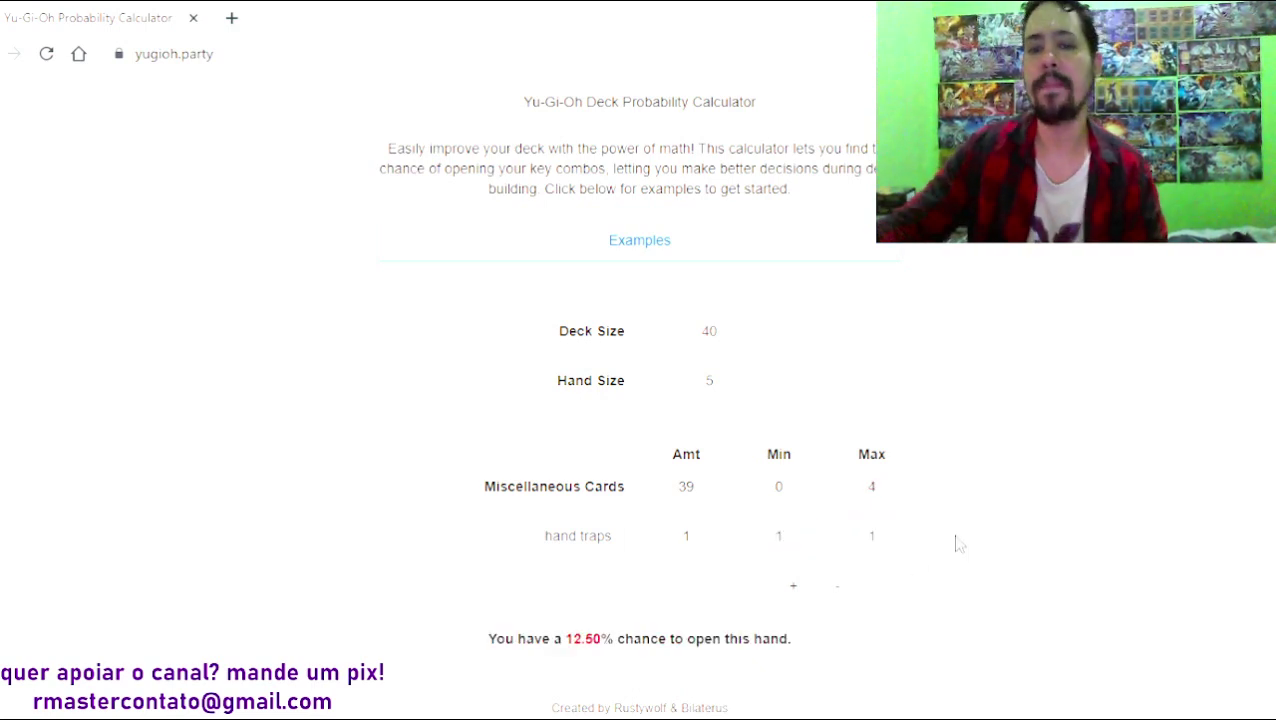
Examine the opening chance for the single hand trap copy together with the deck size and hand size
{"action": "left_click_drag", "start_coordinate": [567, 645], "coordinate": [613, 657]}
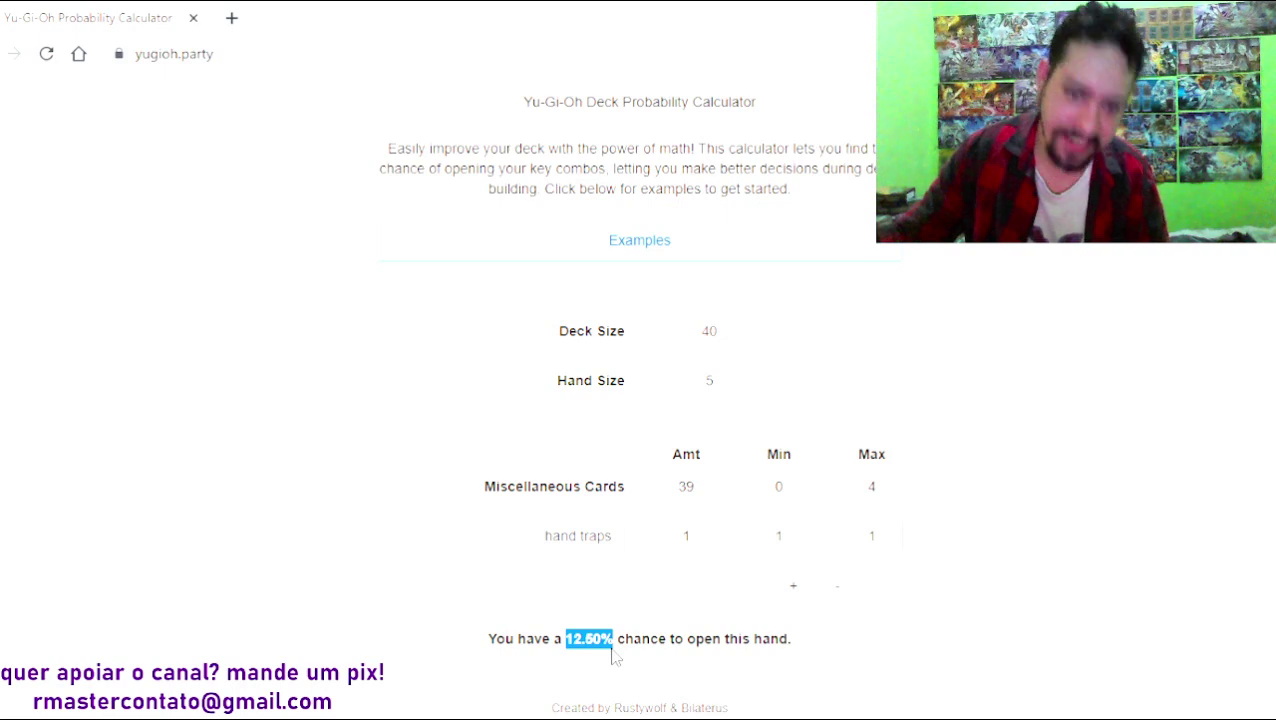
{"action": "left_click", "coordinate": [732, 340]}
{"action": "left_click", "coordinate": [734, 378]}
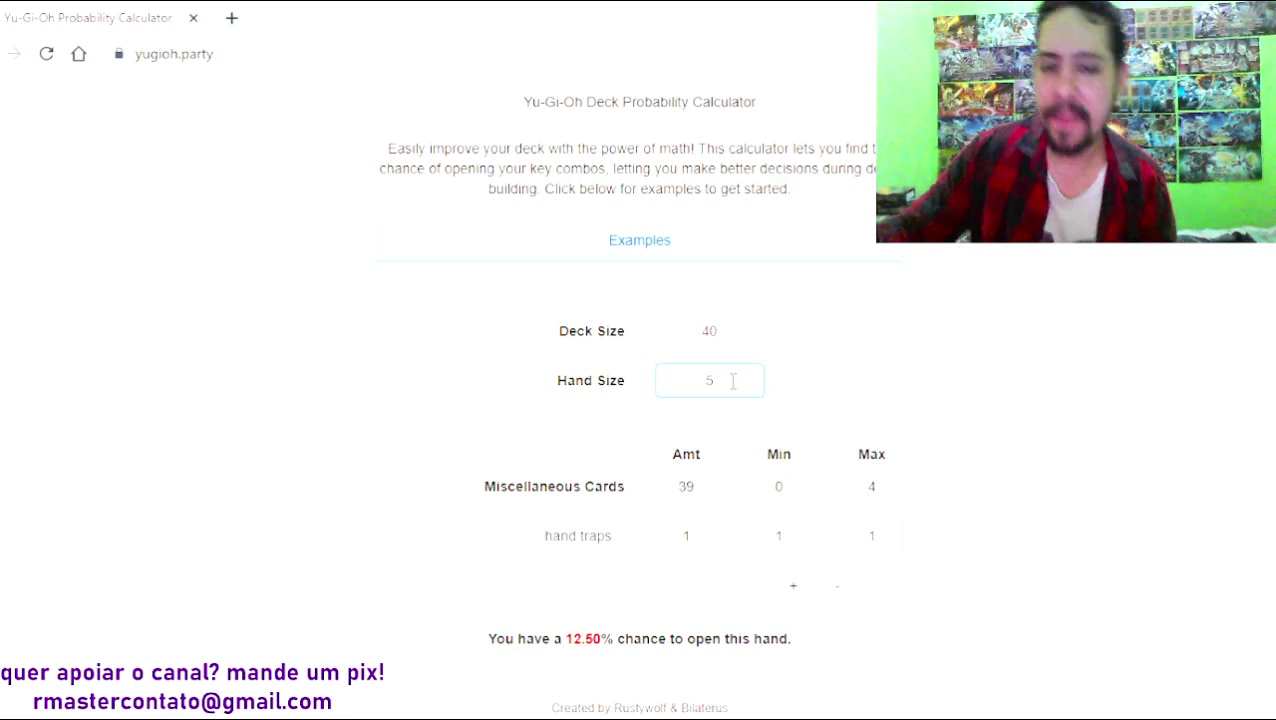
{"action": "left_click", "coordinate": [566, 648]}
{"action": "left_click_drag", "start_coordinate": [566, 648], "coordinate": [604, 650]}
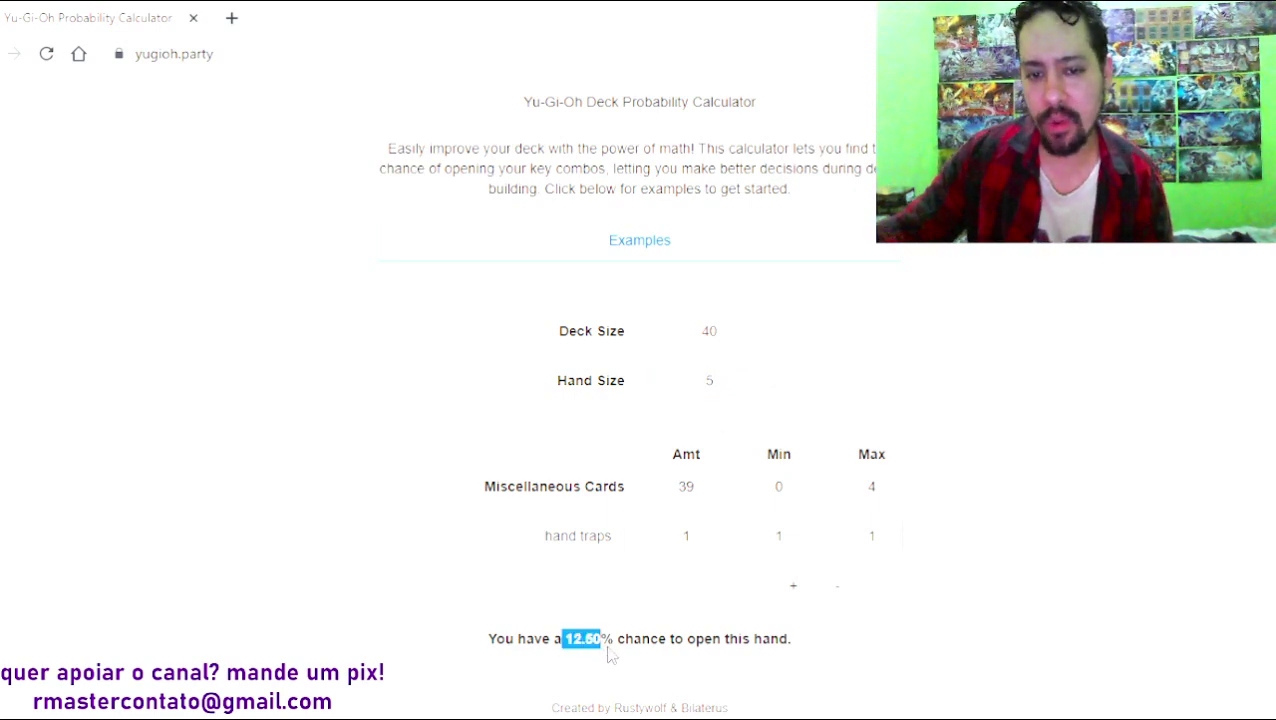
{"action": "left_click", "coordinate": [777, 532]}
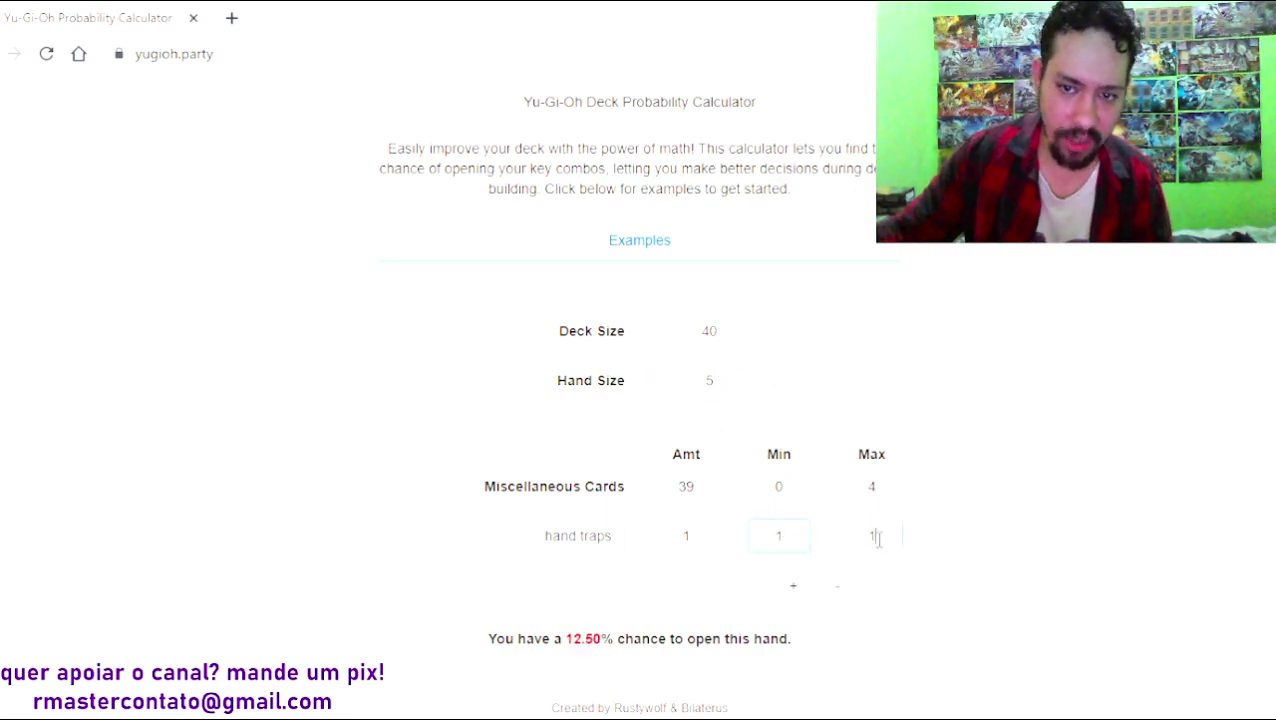
{"action": "mouse_move", "coordinate": [614, 640]}
{"action": "left_mouse_down"}
{"action": "mouse_move", "coordinate": [566, 642]}
{"action": "mouse_move", "coordinate": [614, 650]}
{"action": "left_mouse_up"}
{"action": "left_click", "coordinate": [760, 368]}
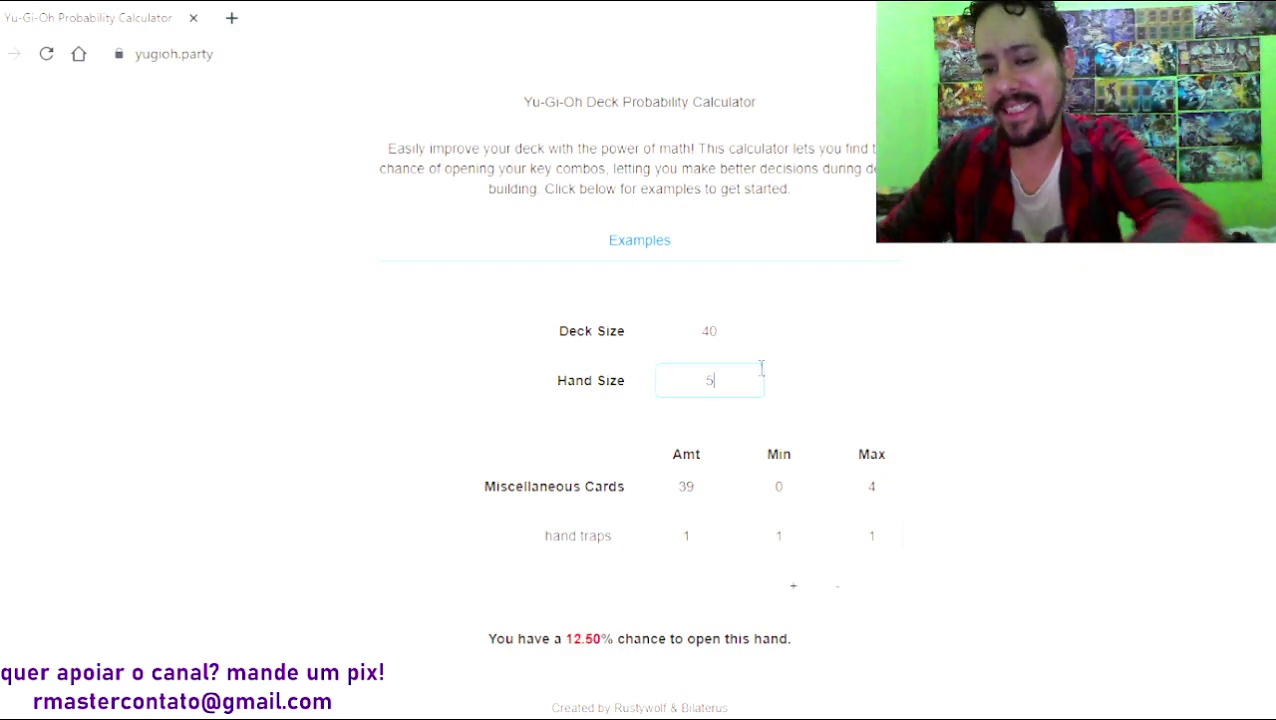
Open the system Calculator, divide 12,5 by 5 and multiply the result by 40
{"action": "key", "text": "Return"}
{"action": "key", "text": "XF86Calculator"}
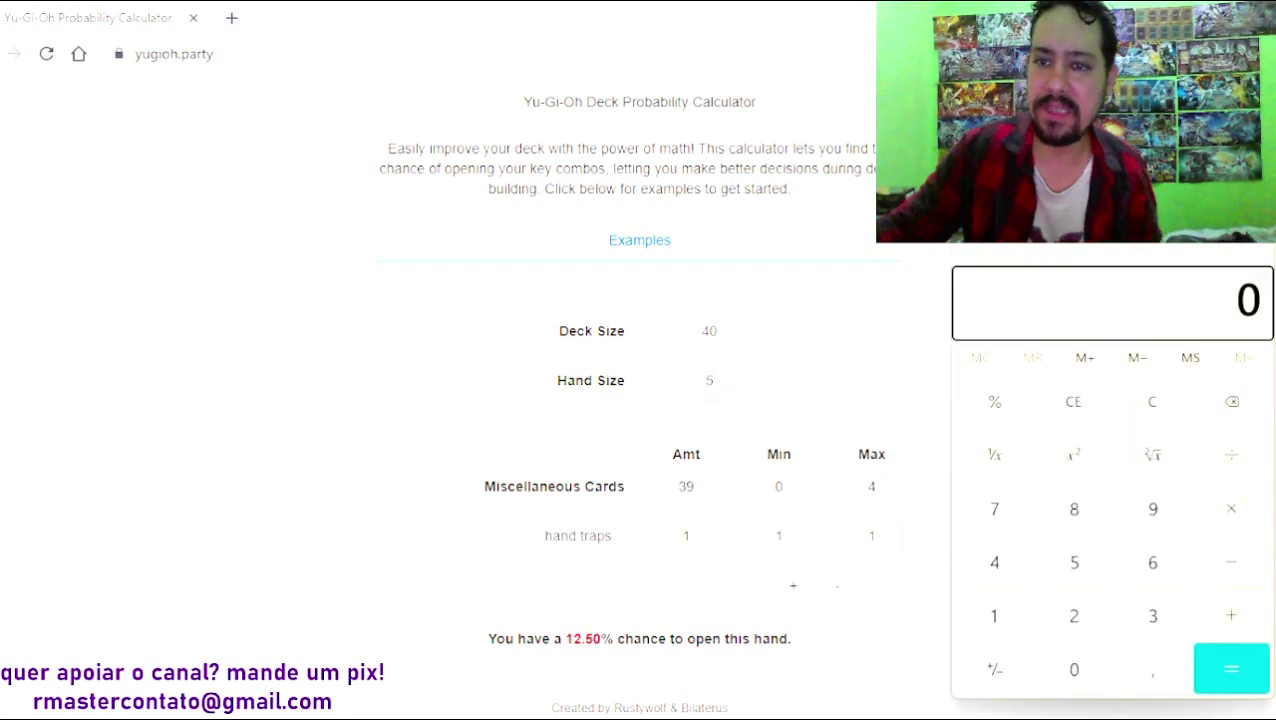
{"action": "type", "text": "12,5"}
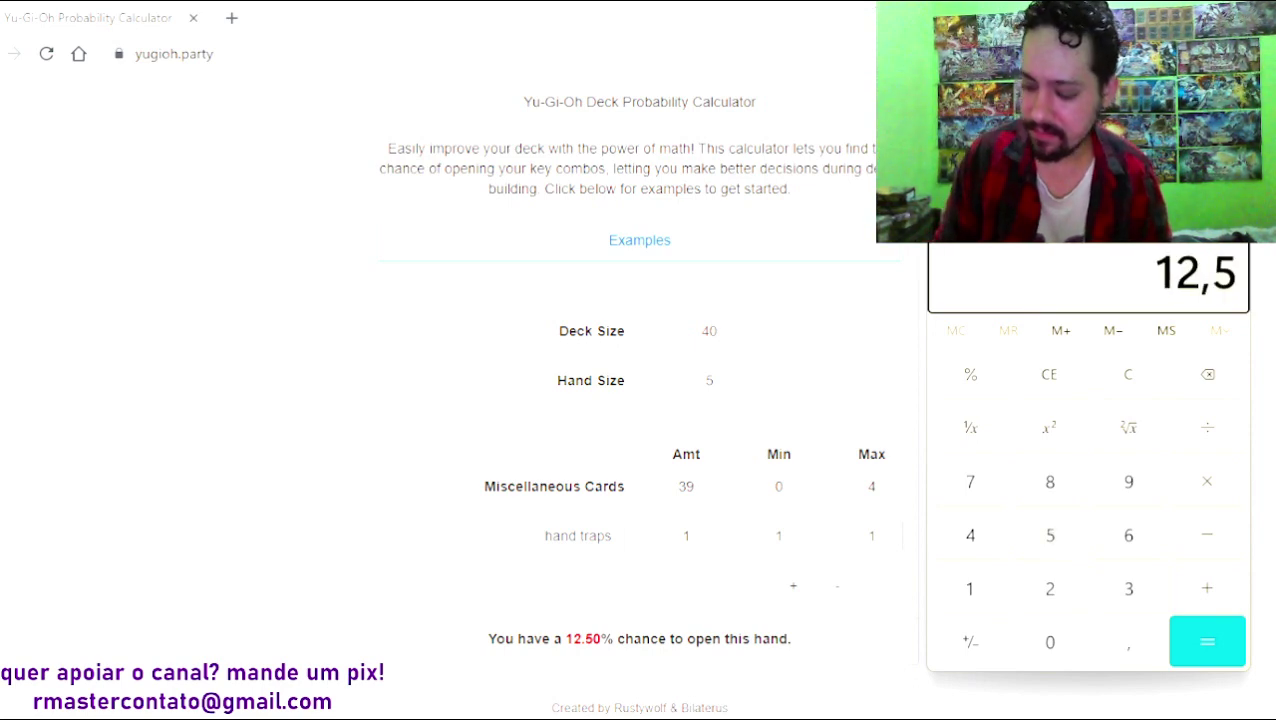
{"action": "type", "text": "/5"}
{"action": "key", "text": "Return"}
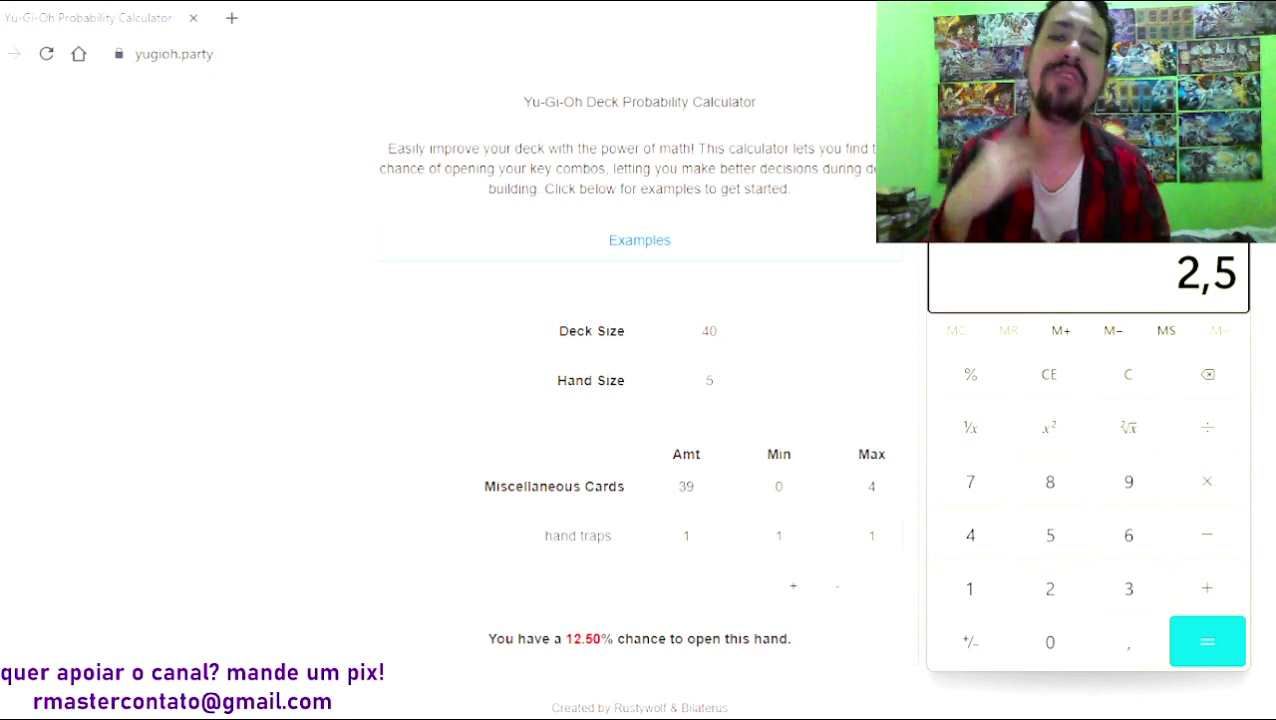
{"action": "type", "text": "40"}
{"action": "key", "text": "Return"}
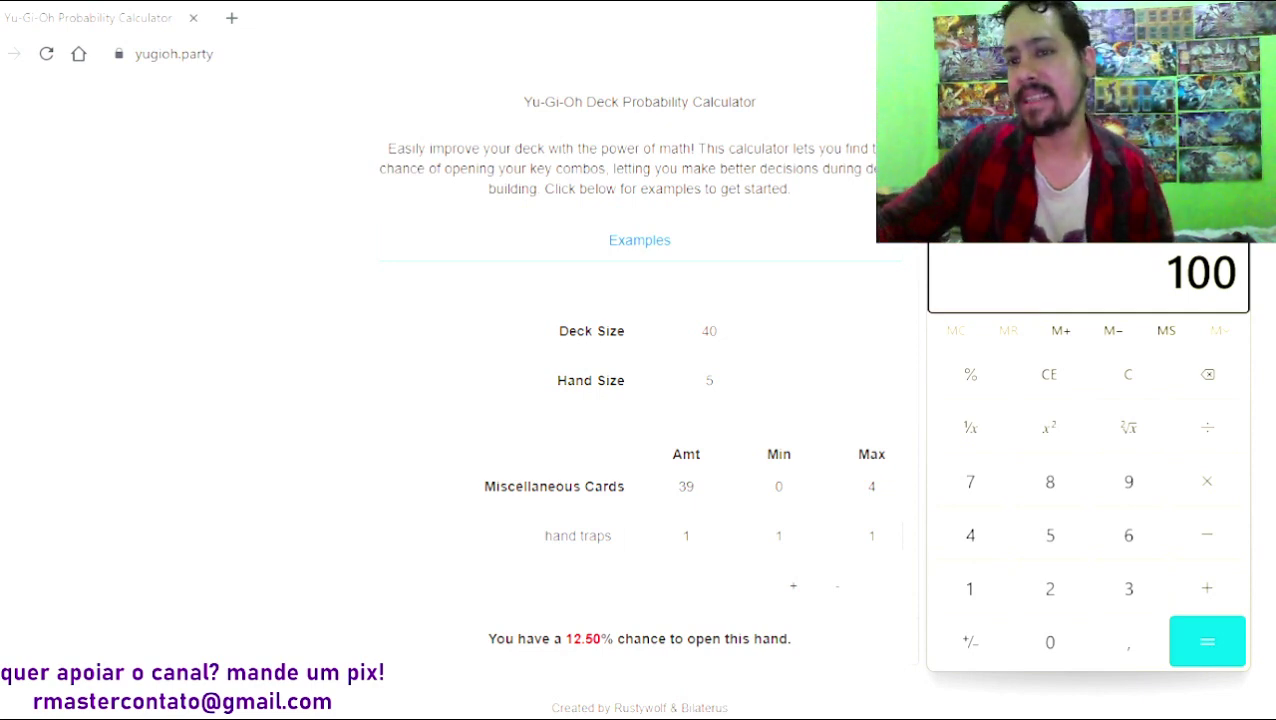
Switch back to the Yu-Gi-Oh probability calculator and set the hand size to 1
{"action": "key", "text": "alt+Tab"}
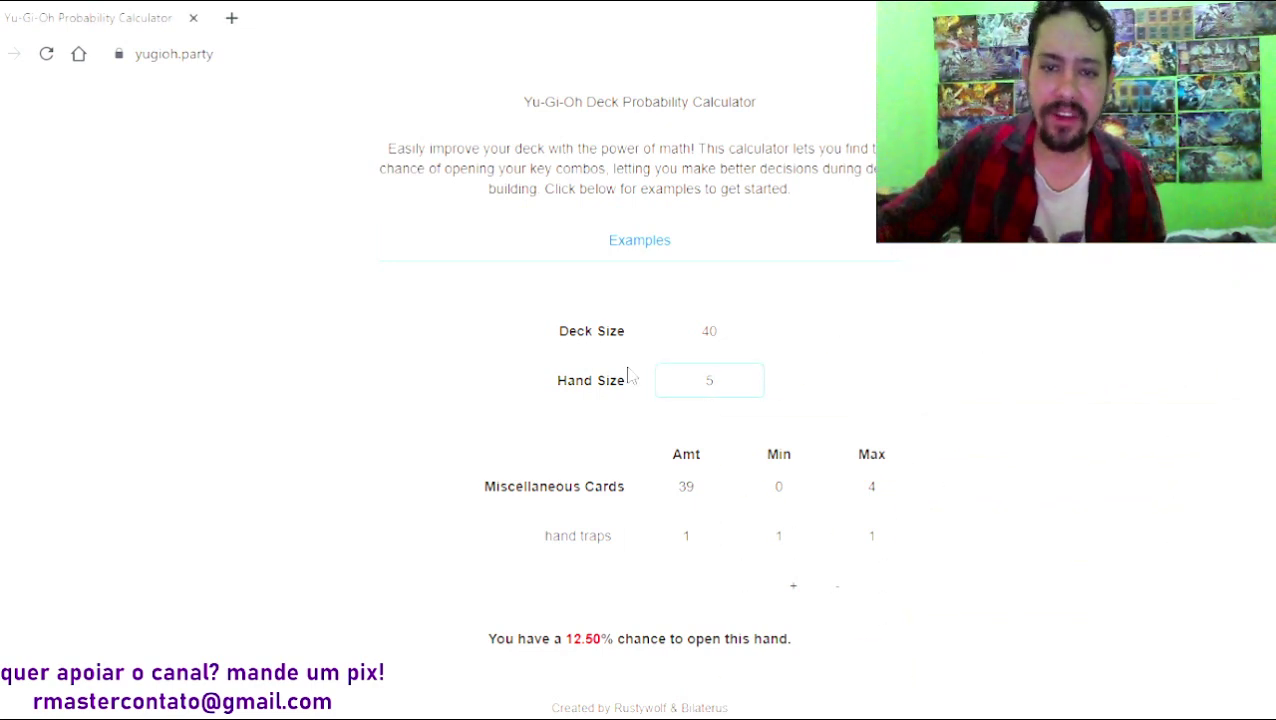
{"action": "key", "text": "BackSpace"}
{"action": "type", "text": "1"}
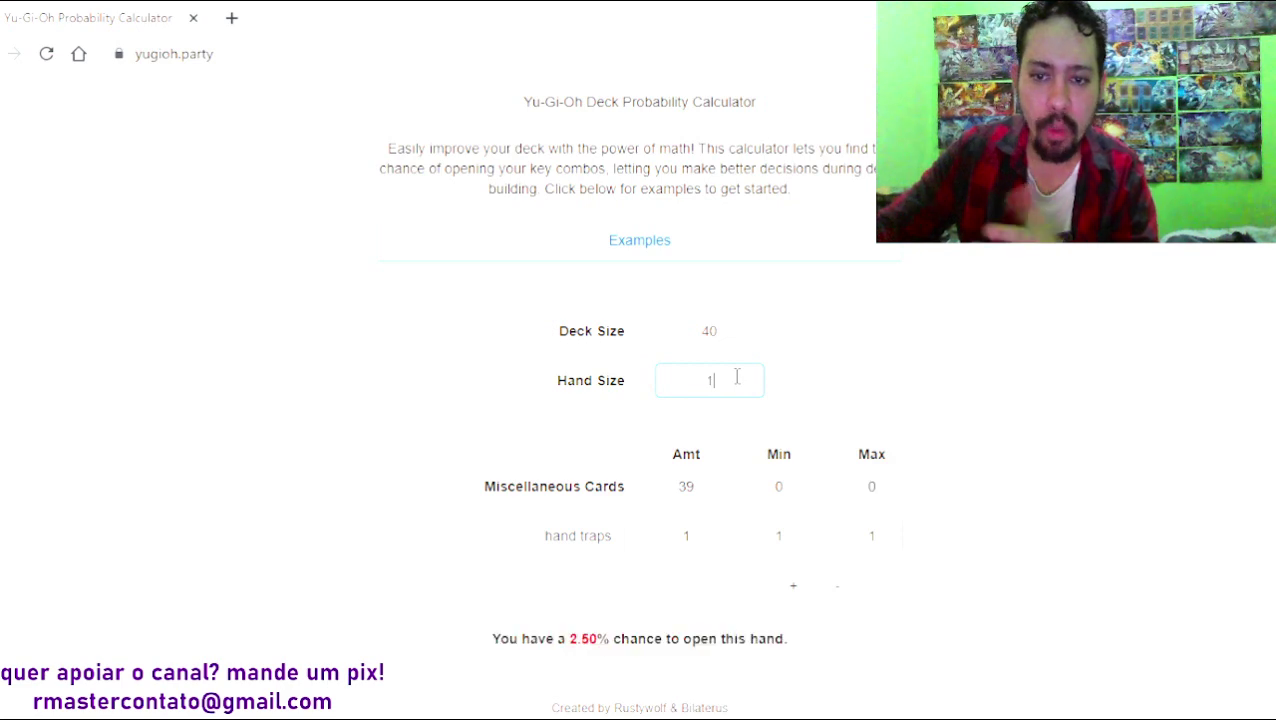
Examine the chance of opening the single hand trap copy with a one-card hand
{"action": "left_click_drag", "start_coordinate": [569, 645], "coordinate": [610, 650]}
{"action": "left_click", "coordinate": [789, 414]}
{"action": "left_click", "coordinate": [738, 430]}
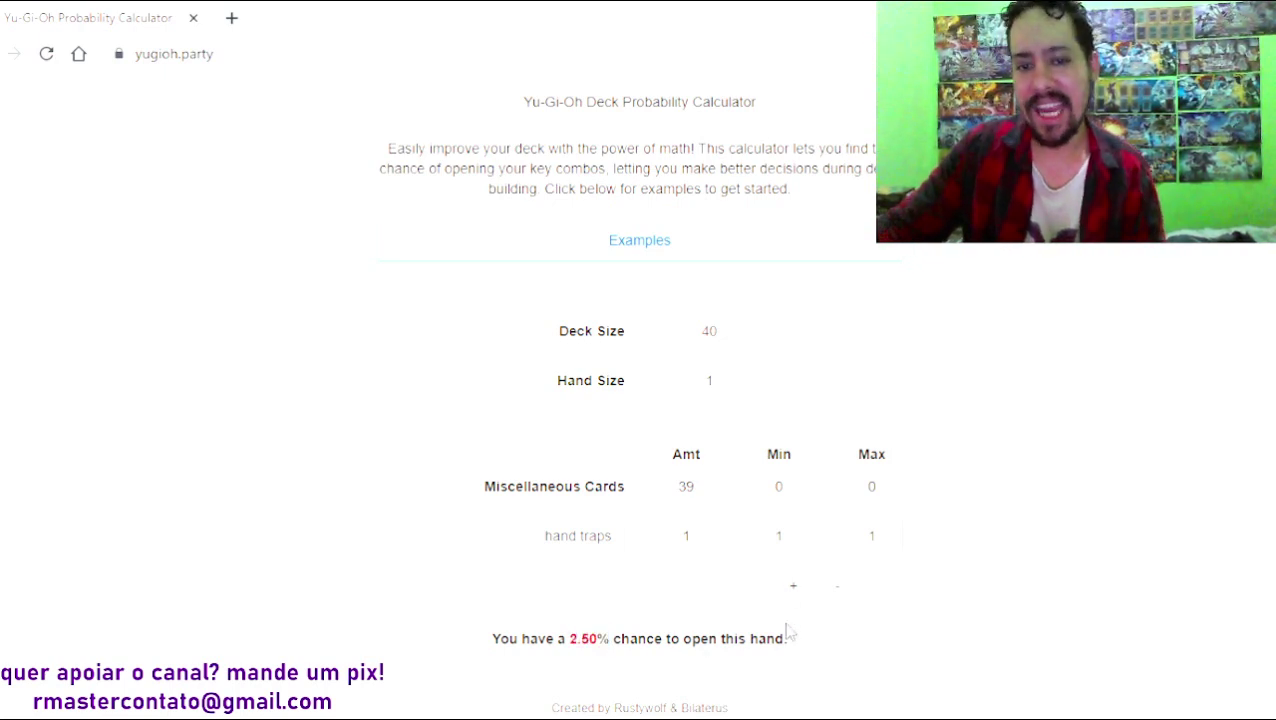
{"action": "left_click", "coordinate": [802, 588]}
{"action": "left_click", "coordinate": [810, 645]}
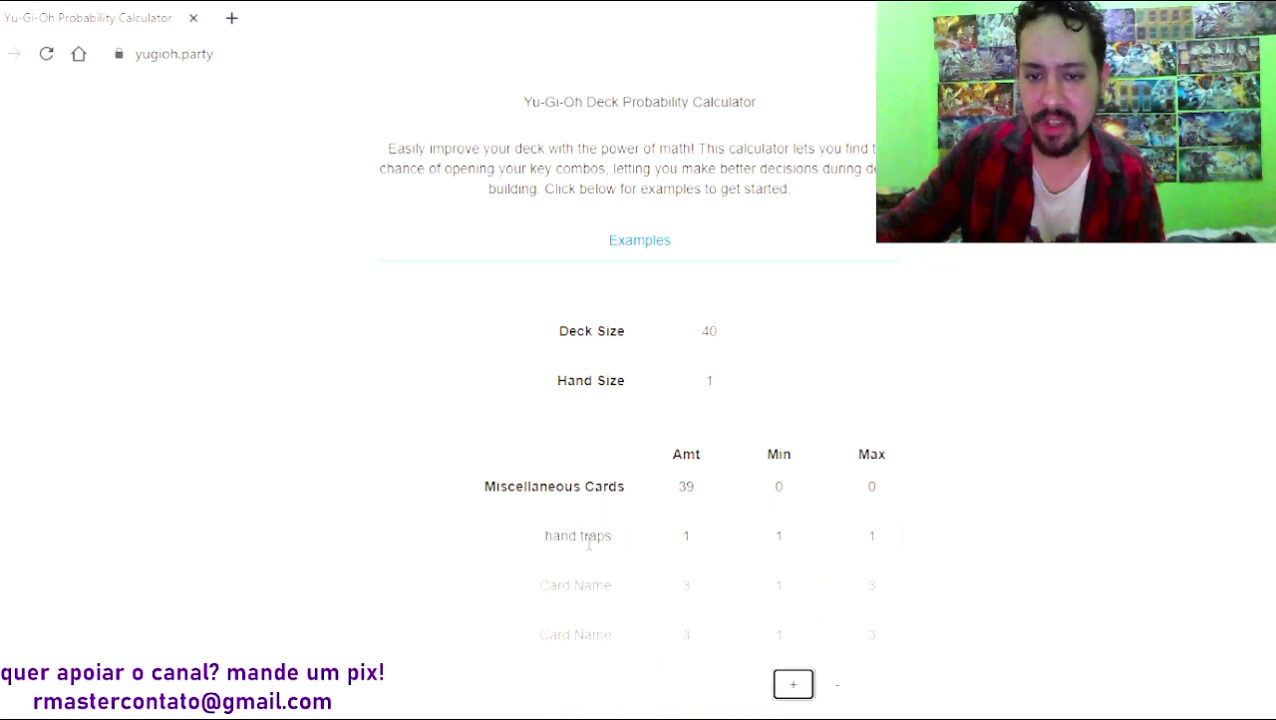
{"action": "scroll", "coordinate": [569, 581], "scroll_direction": "down", "scroll_amount": 1}
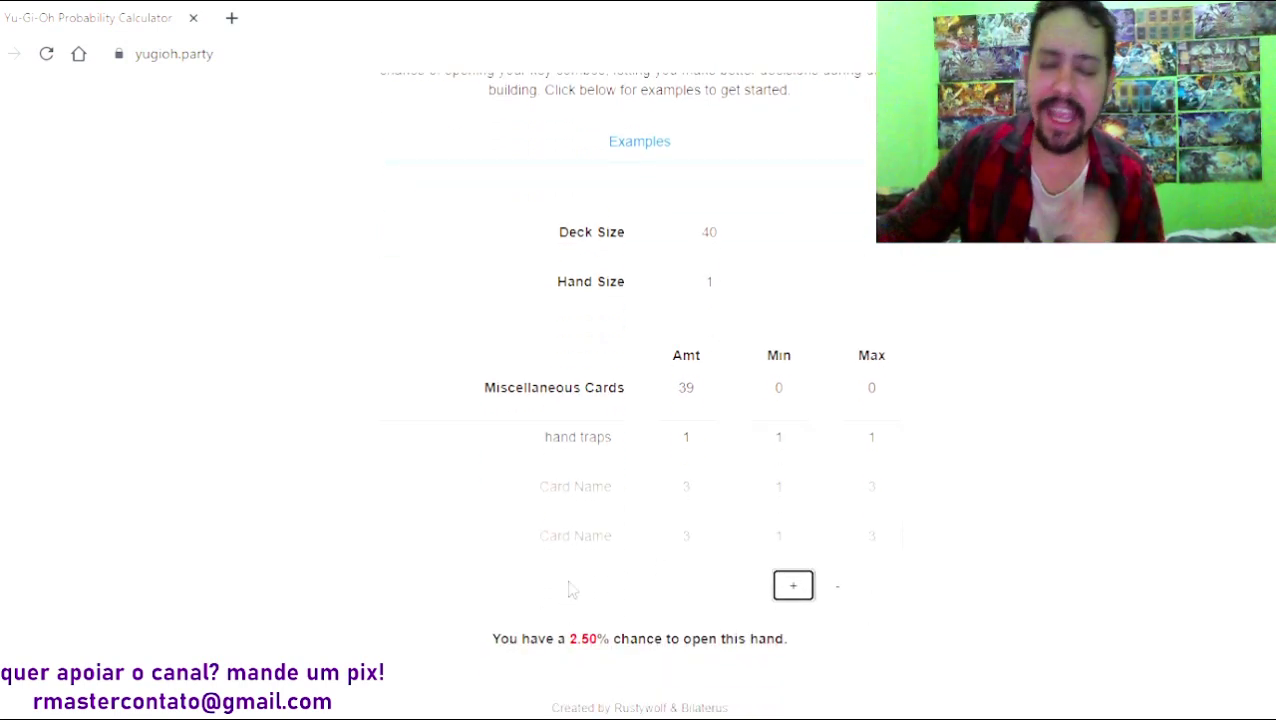
{"action": "left_click", "coordinate": [852, 596]}
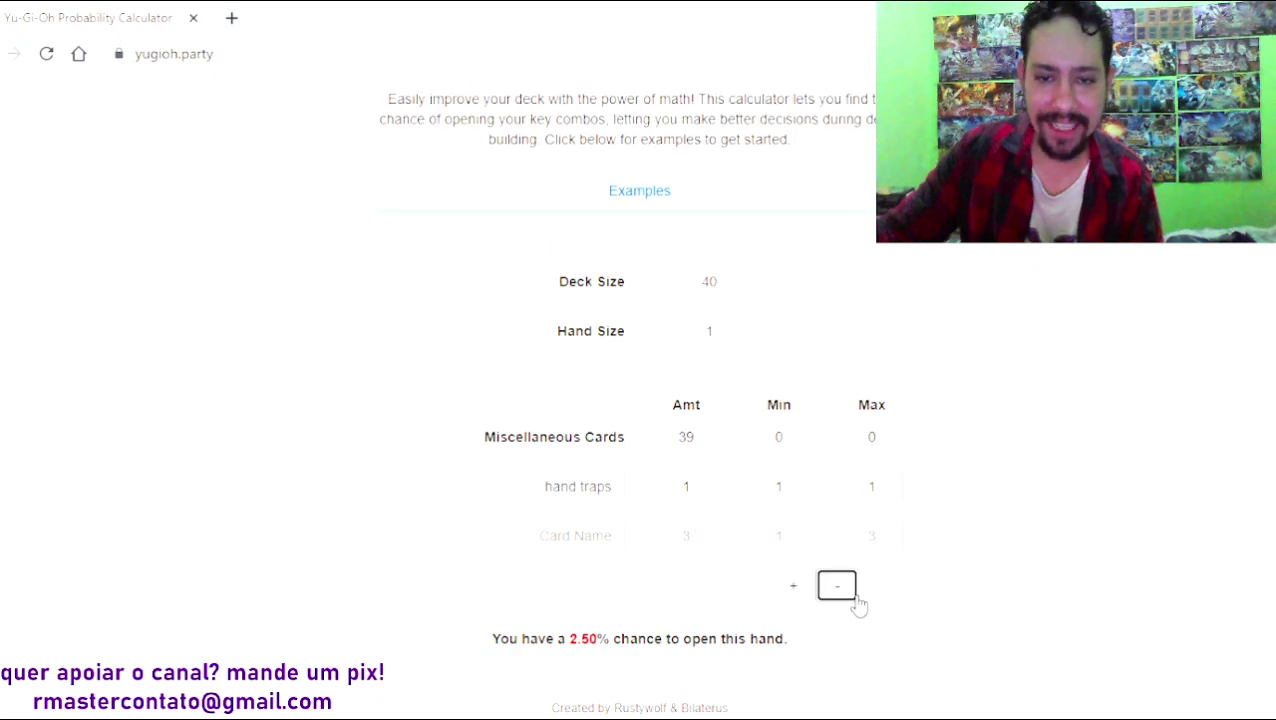
{"action": "left_click", "coordinate": [852, 596]}
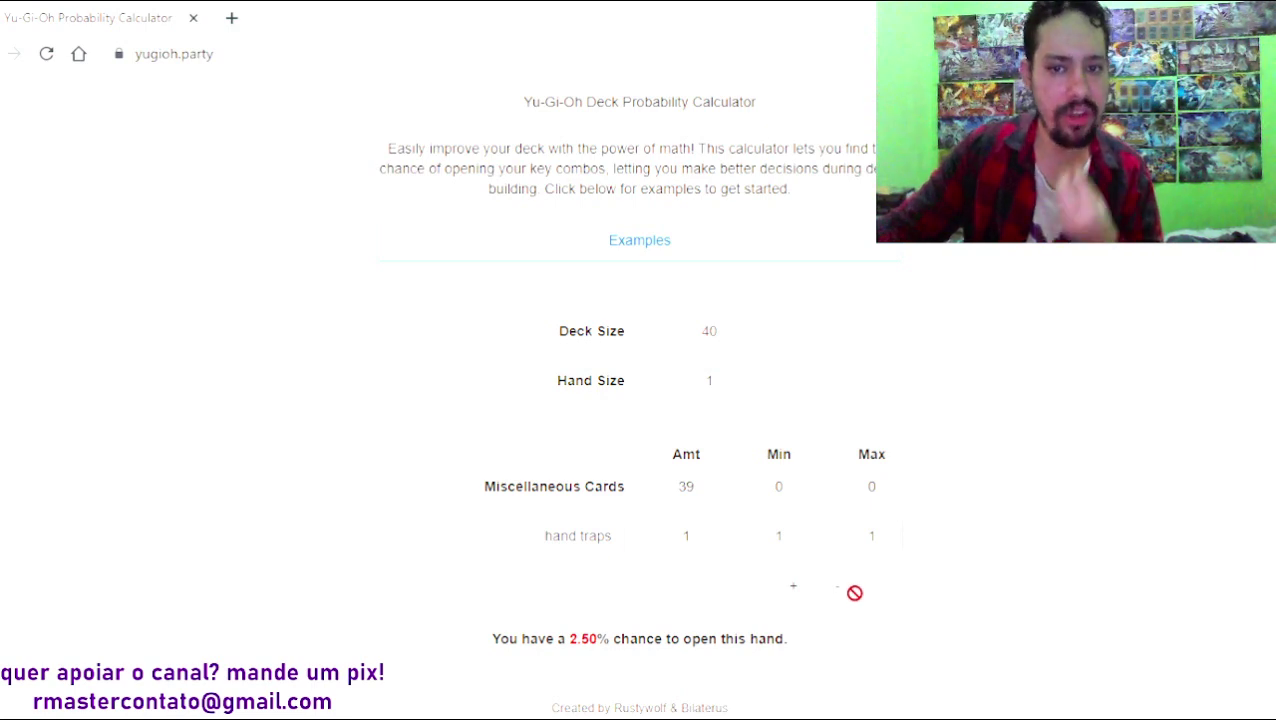
Enter a hand size of 1 and set the hand traps amount to 12
{"action": "left_click", "coordinate": [740, 382]}
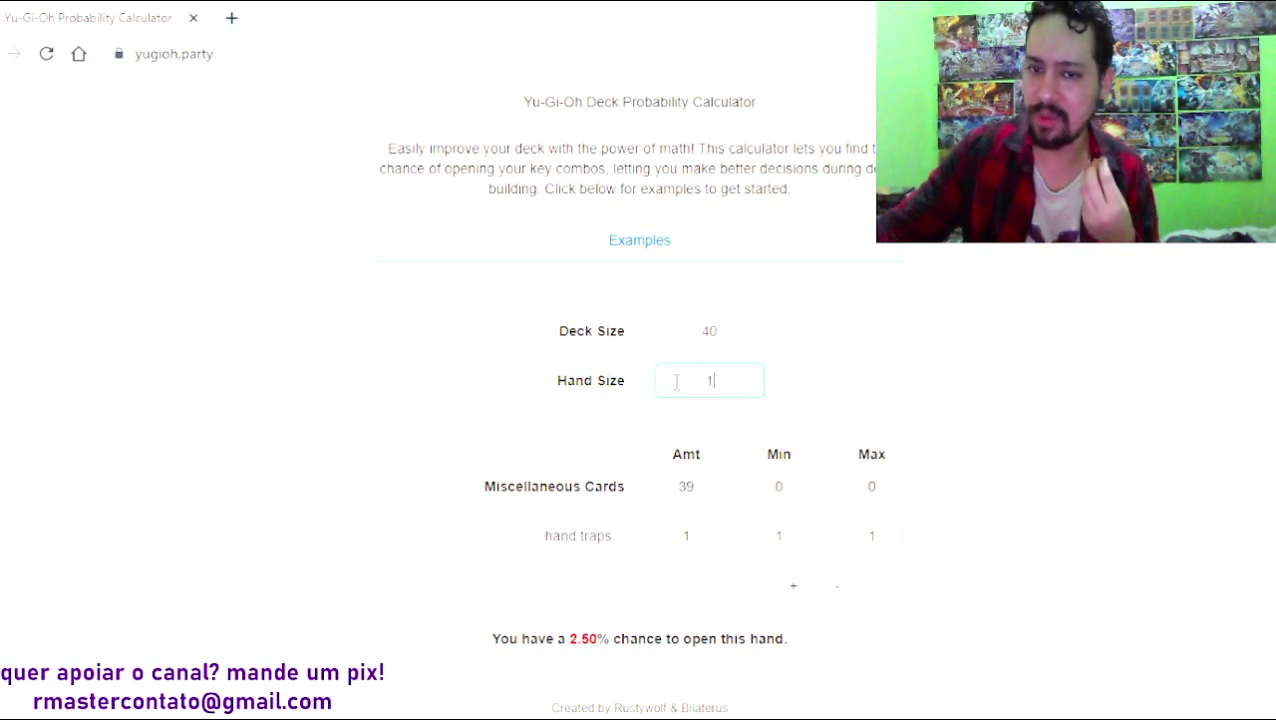
{"action": "double_click", "coordinate": [700, 390]}
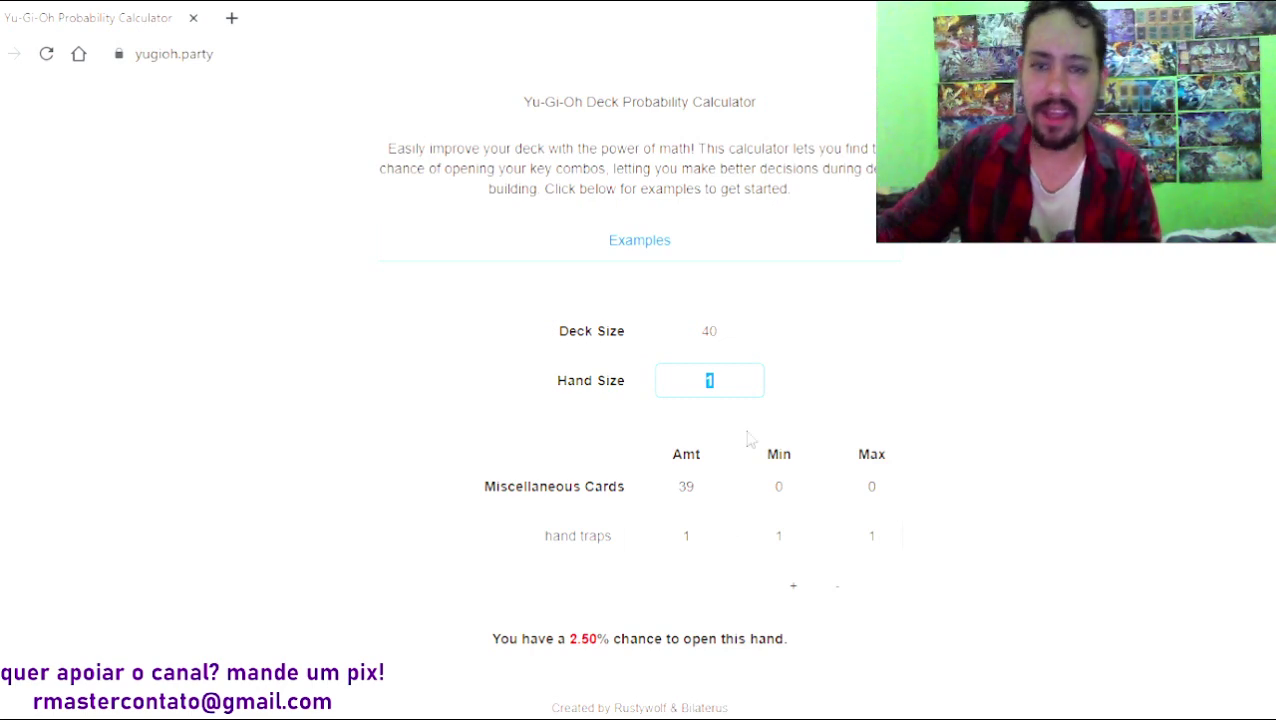
{"action": "type", "text": "1"}
{"action": "left_click", "coordinate": [686, 535]}
{"action": "key", "text": "BackSpace"}
{"action": "type", "text": "12"}
{"action": "left_click", "coordinate": [731, 527]}
Review the deck size, hand size, and the amount, minimum and maximum of the hand traps row
{"action": "left_click", "coordinate": [735, 384]}
{"action": "left_click", "coordinate": [788, 532]}
{"action": "left_click", "coordinate": [857, 532]}
{"action": "left_click", "coordinate": [782, 530]}
{"action": "left_click", "coordinate": [842, 537]}
{"action": "left_click", "coordinate": [703, 330]}
{"action": "left_click", "coordinate": [692, 380]}
{"action": "left_click", "coordinate": [692, 535]}
{"action": "left_click", "coordinate": [795, 533]}
{"action": "left_click", "coordinate": [880, 538]}
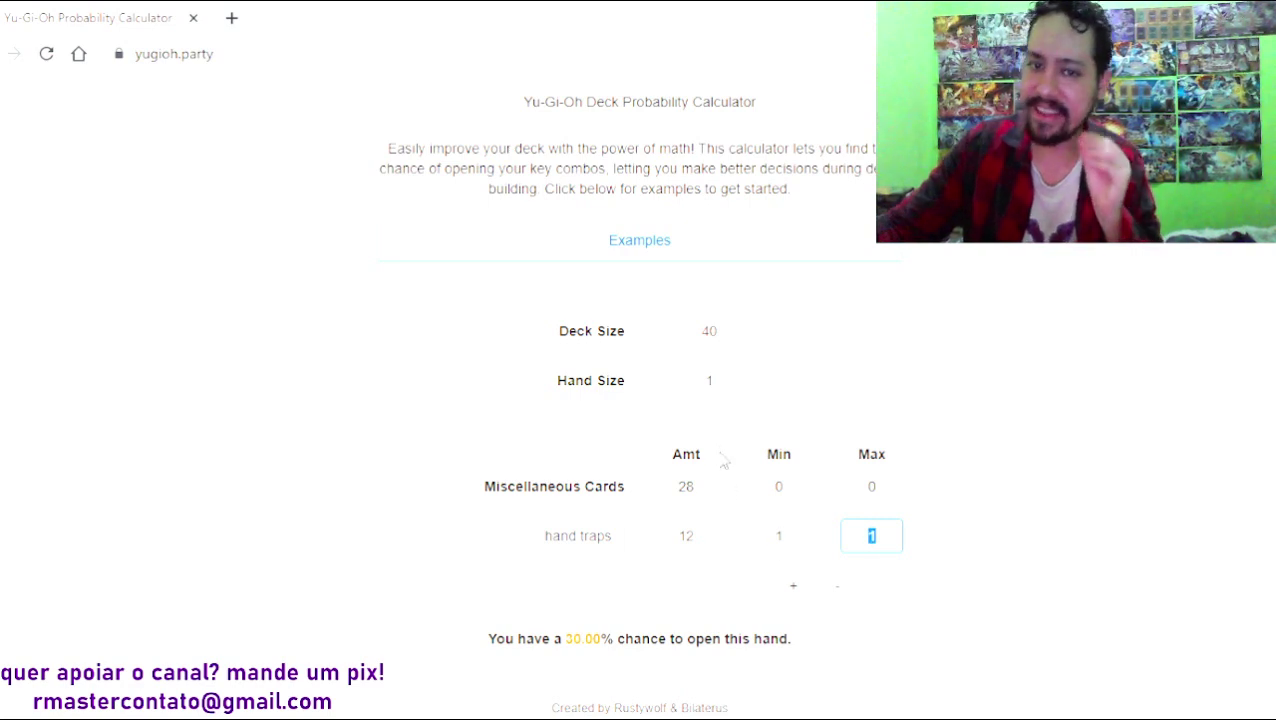
Set the hand size to 5 while keeping the hand traps row as it is
{"action": "left_click", "coordinate": [730, 391]}
{"action": "key", "text": "BackSpace"}
{"action": "type", "text": "5"}
{"action": "left_click", "coordinate": [638, 620]}
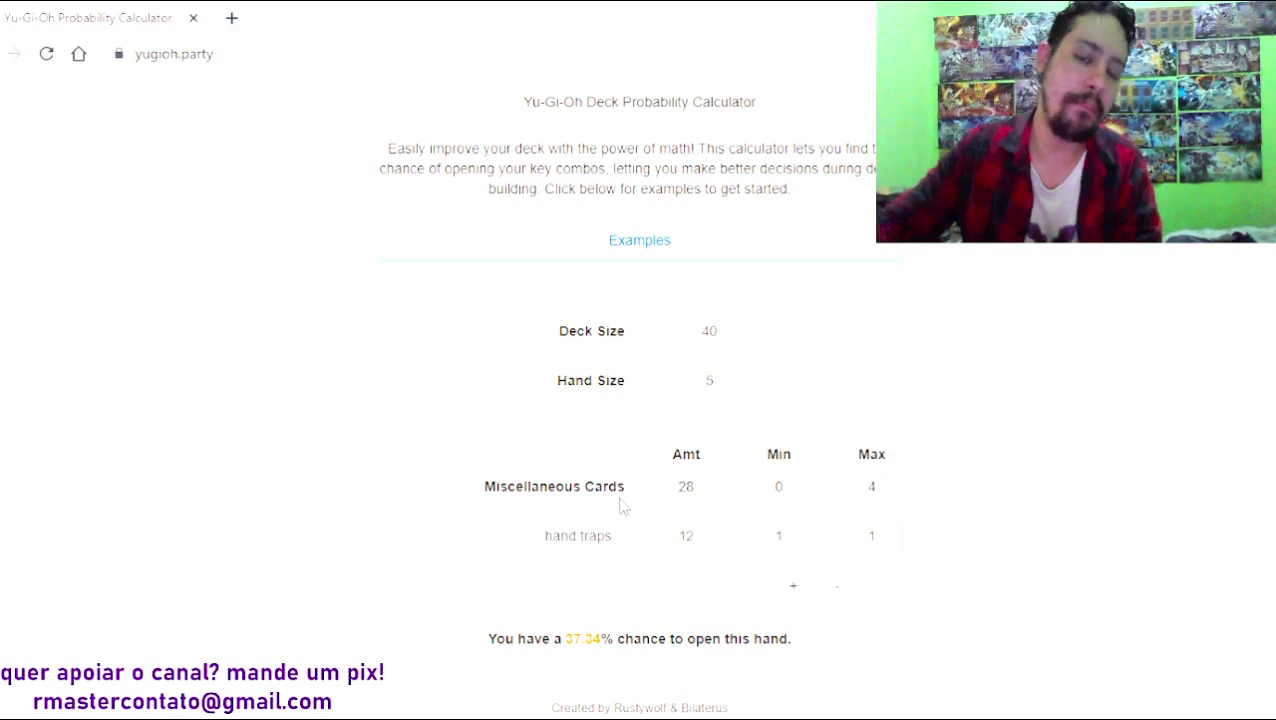
Set the hand traps maximum to 5
{"action": "left_click", "coordinate": [728, 393]}
{"action": "double_click", "coordinate": [688, 538]}
{"action": "left_click_drag", "start_coordinate": [612, 537], "coordinate": [512, 537]}
{"action": "left_click", "coordinate": [893, 531]}
{"action": "key", "text": "BackSpace"}
{"action": "type", "text": "5"}
Rename the hand traps row to "iniciadores"
{"action": "left_click_drag", "start_coordinate": [612, 537], "coordinate": [547, 535]}
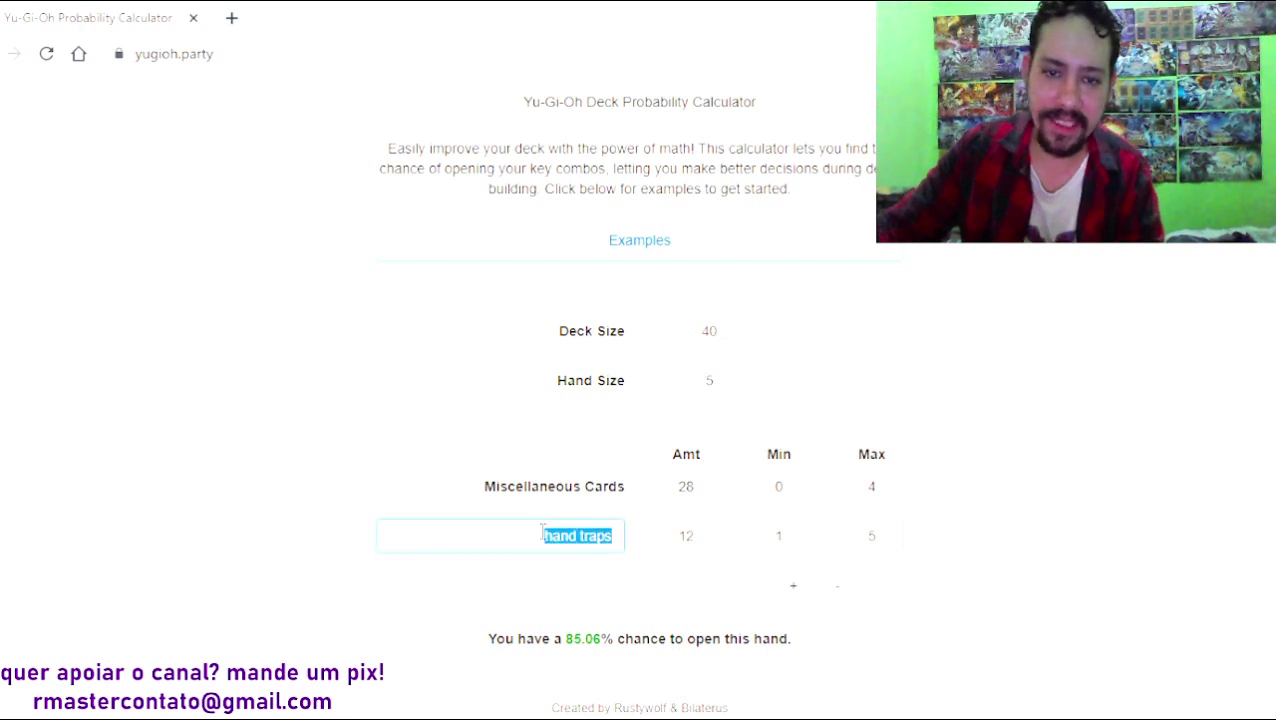
{"action": "key", "text": "BackSpace"}
{"action": "key", "text": "BackSpace"}
{"action": "type", "text": "iniciador"}
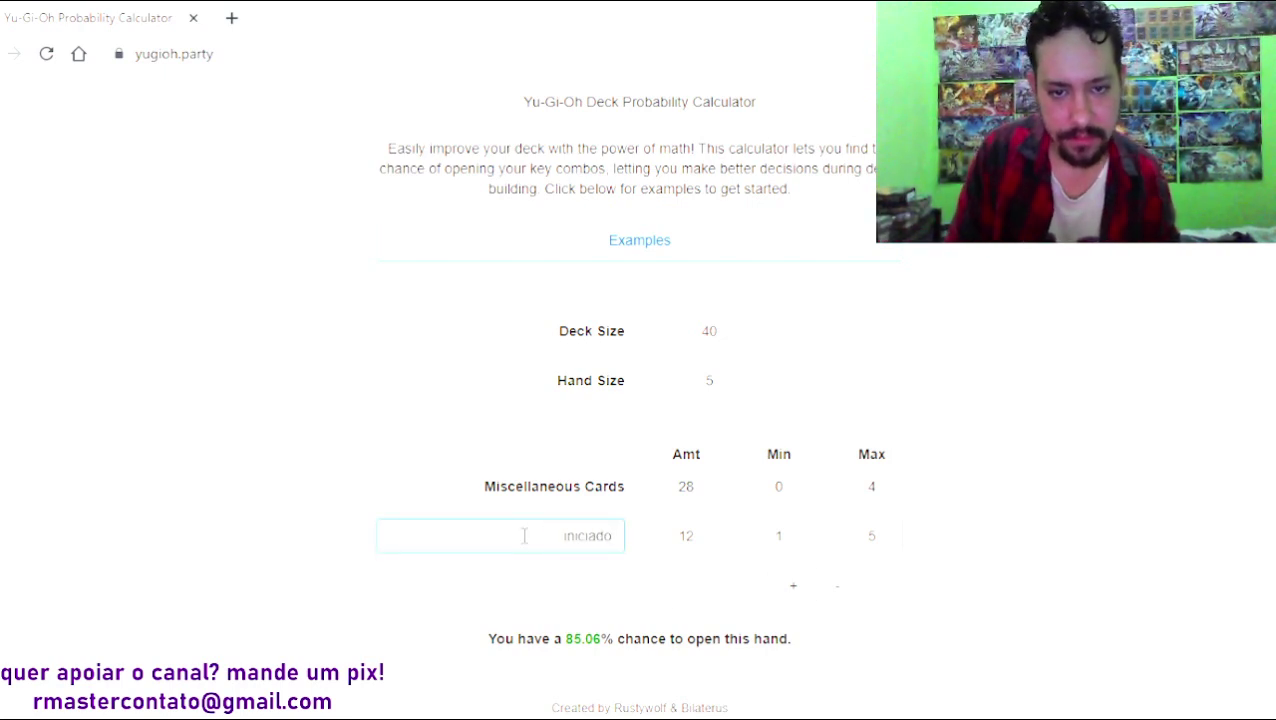
{"action": "type", "text": "es"}
{"action": "left_click", "coordinate": [579, 576]}
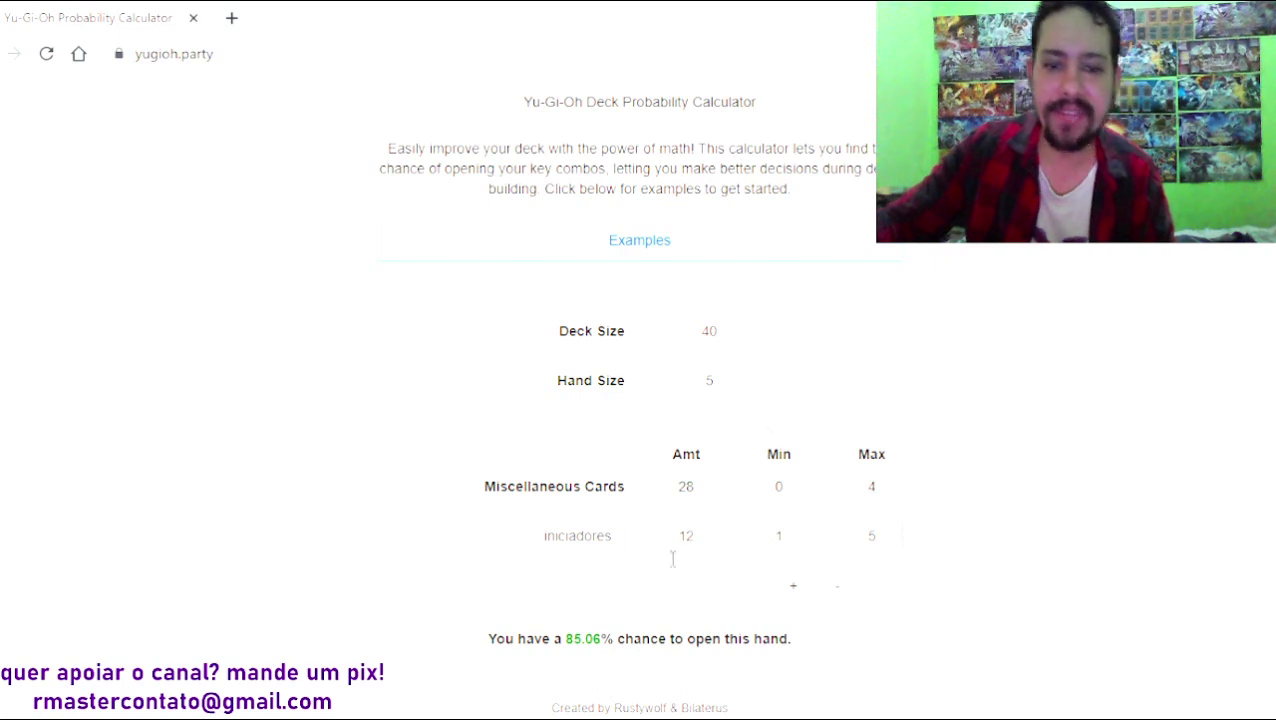
Check the opening chance for the iniciadores range and set the row's maximum to 1
{"action": "left_click", "coordinate": [796, 540]}
{"action": "left_click", "coordinate": [884, 538]}
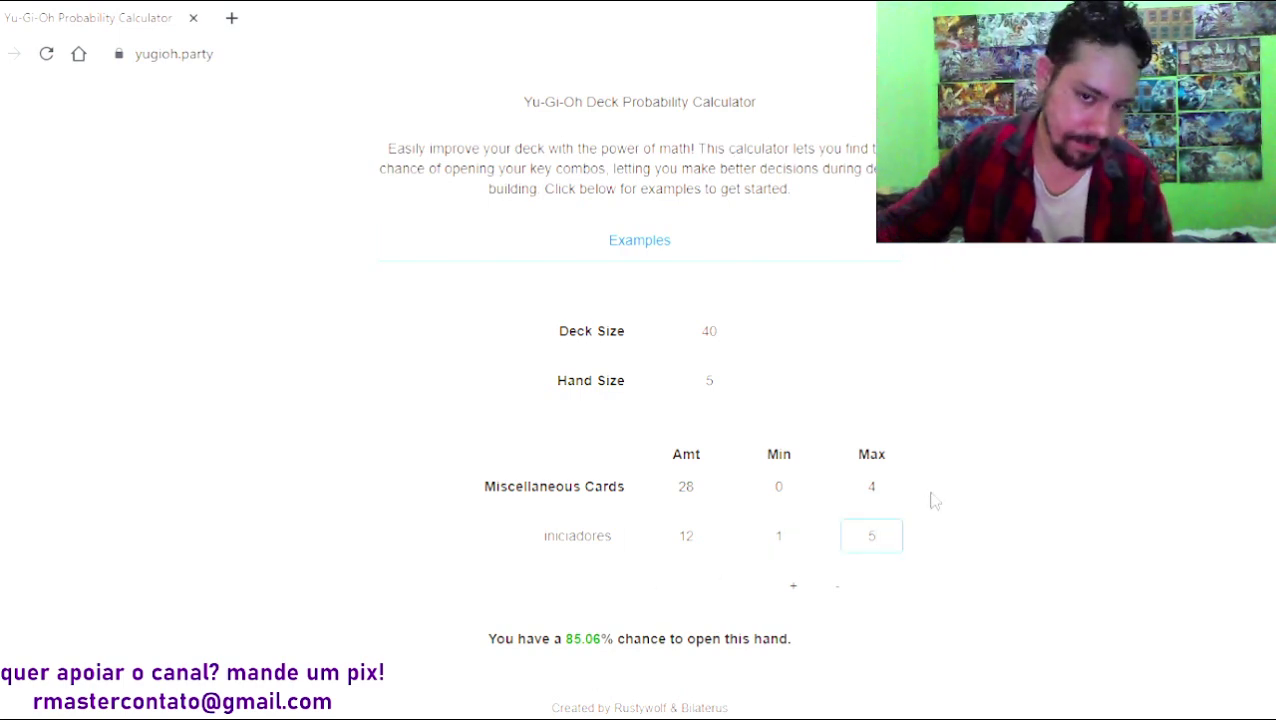
{"action": "double_click", "coordinate": [578, 645]}
{"action": "left_click", "coordinate": [622, 660]}
{"action": "left_click", "coordinate": [888, 536]}
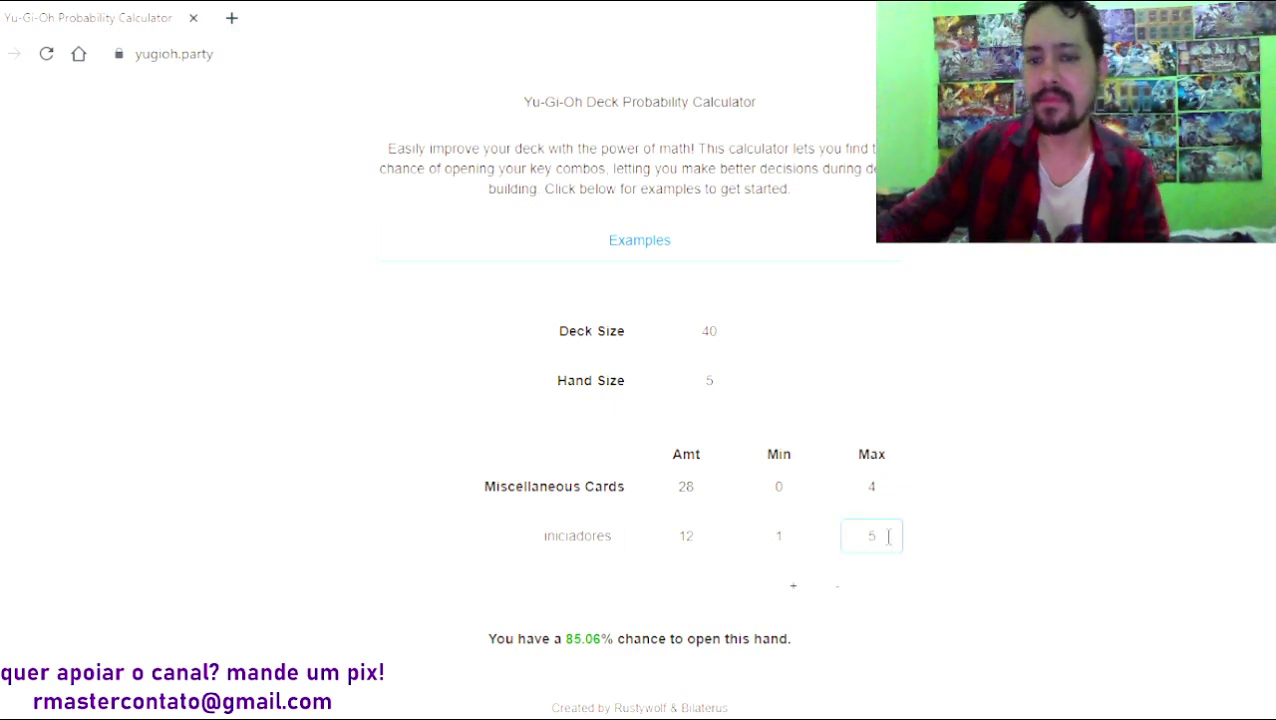
{"action": "key", "text": "BackSpace"}
{"action": "type", "text": "1"}
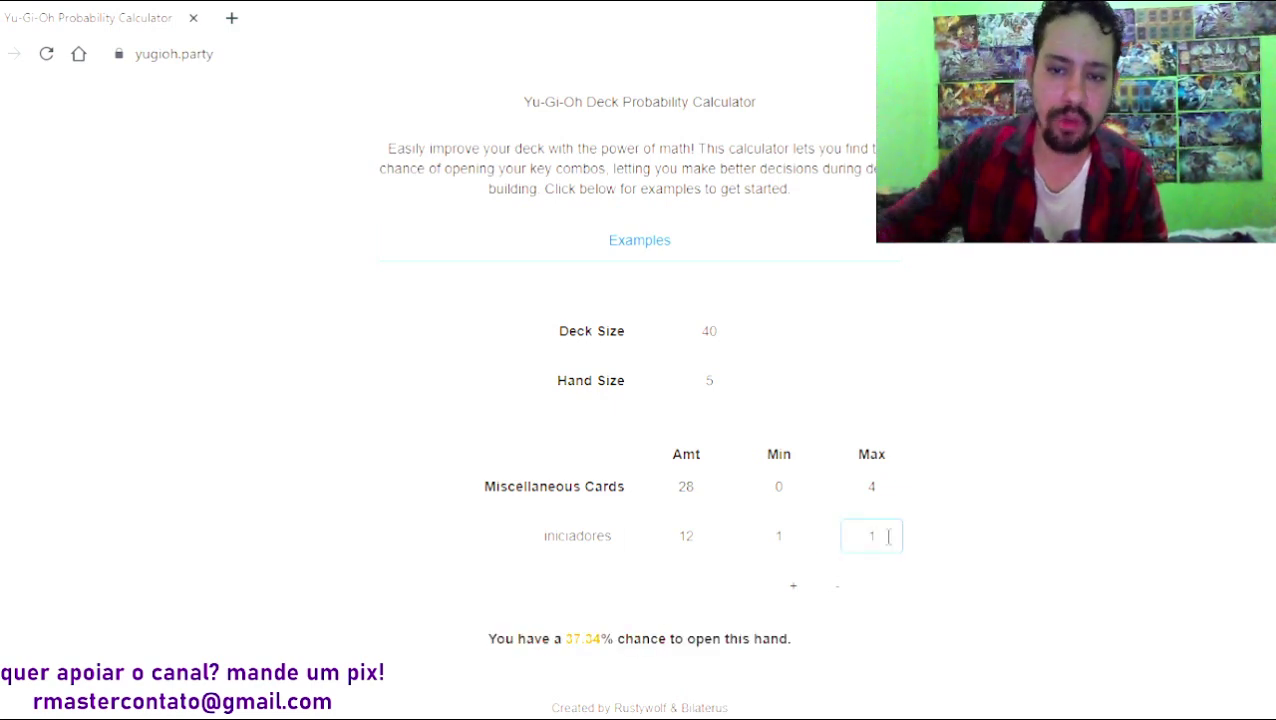
Set the iniciadores maximum back to 5 and examine the chance of opening the hand
{"action": "key", "text": "shift+Tab"}
{"action": "left_click", "coordinate": [890, 535]}
{"action": "key", "text": "BackSpace"}
{"action": "type", "text": "5"}
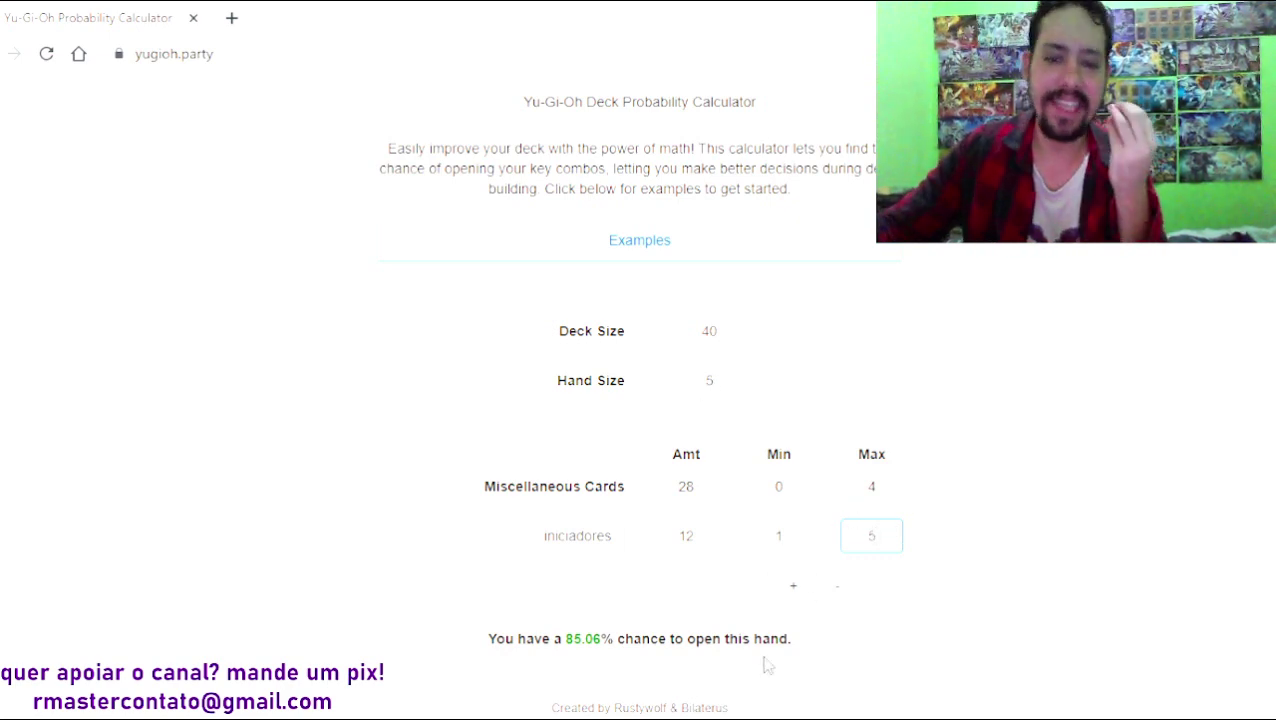
{"action": "left_click", "coordinate": [600, 656]}
{"action": "left_click_drag", "start_coordinate": [563, 648], "coordinate": [615, 655]}
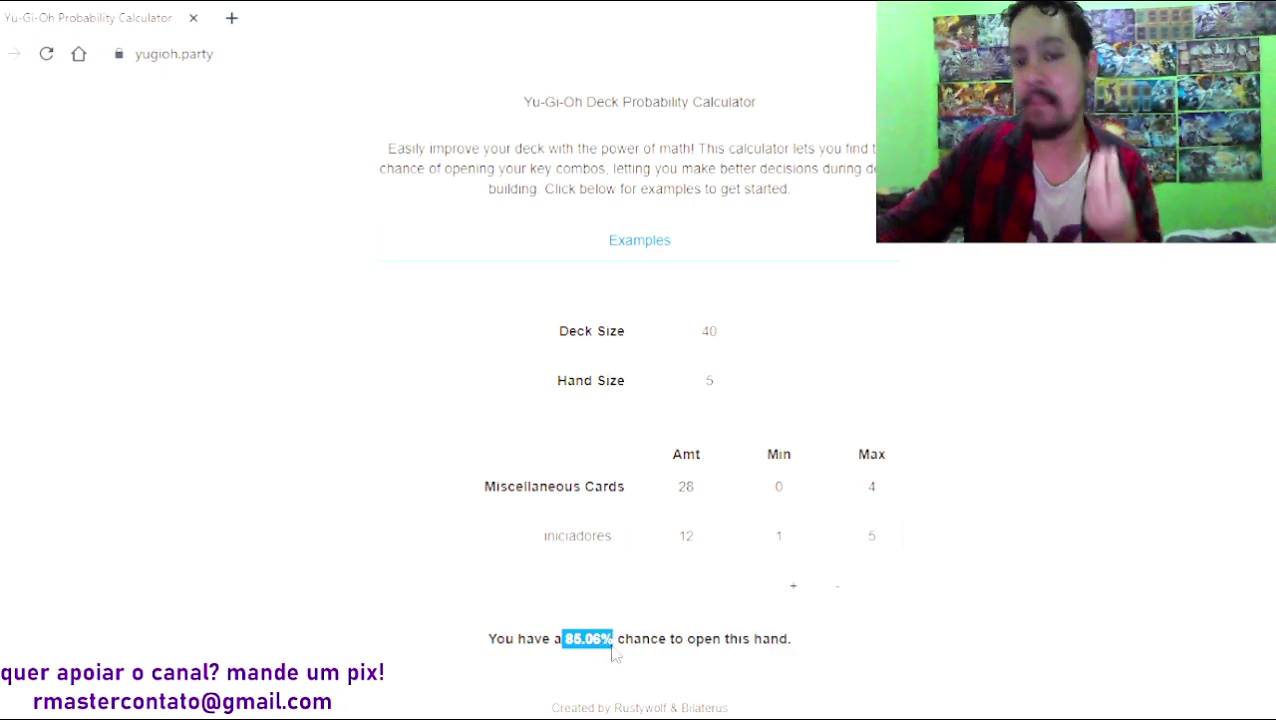
Set both the iniciadores maximum and minimum to 0 and examine the chance of opening none of them
{"action": "left_click", "coordinate": [886, 521]}
{"action": "key", "text": "BackSpace"}
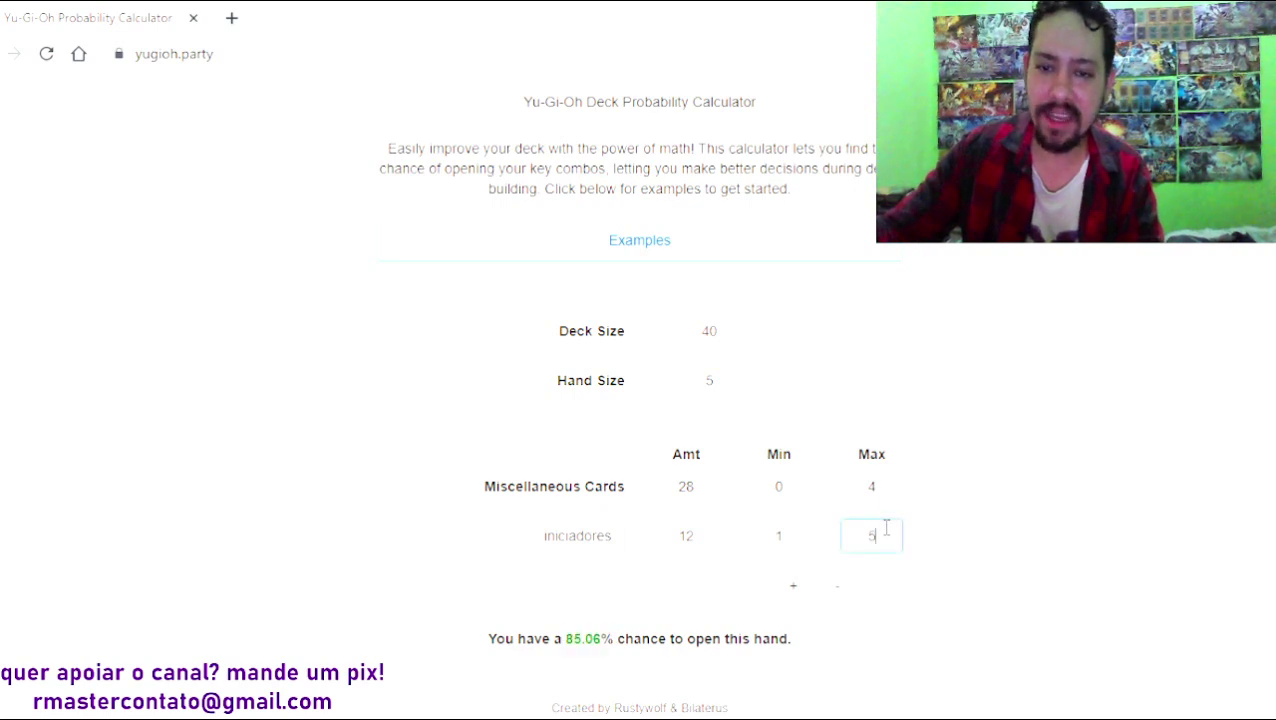
{"action": "type", "text": "0"}
{"action": "left_click", "coordinate": [805, 535]}
{"action": "key", "text": "BackSpace"}
{"action": "type", "text": "0"}
{"action": "left_click", "coordinate": [652, 612]}
{"action": "left_click_drag", "start_coordinate": [567, 645], "coordinate": [610, 650]}
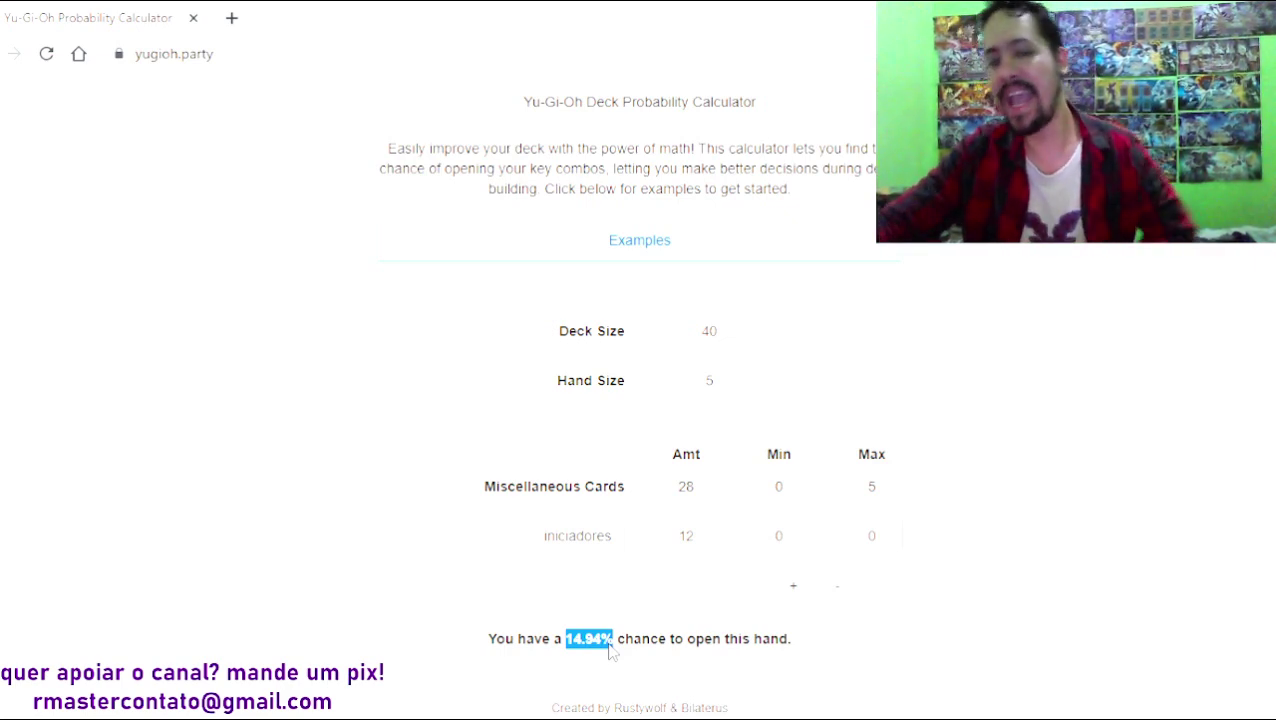
{"action": "left_click", "coordinate": [679, 645]}
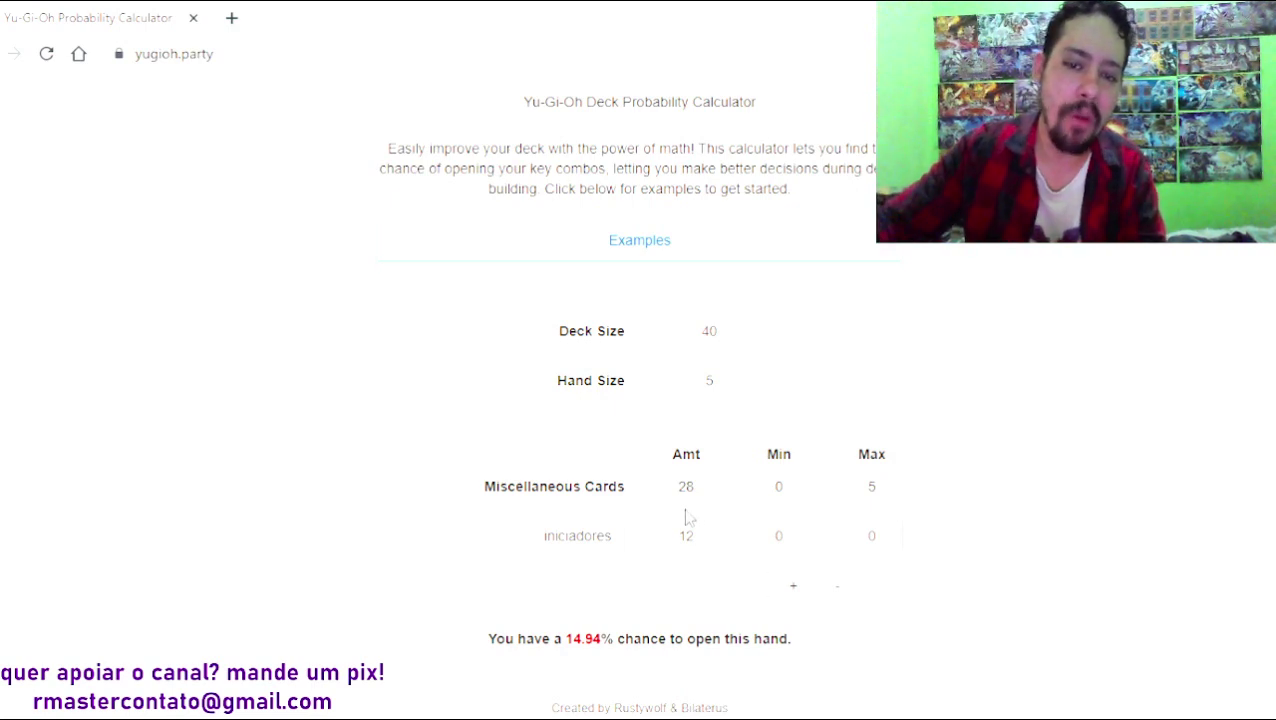
Set the iniciadores minimum to 1 and maximum to 5
{"action": "left_click", "coordinate": [779, 537]}
{"action": "type", "text": "1"}
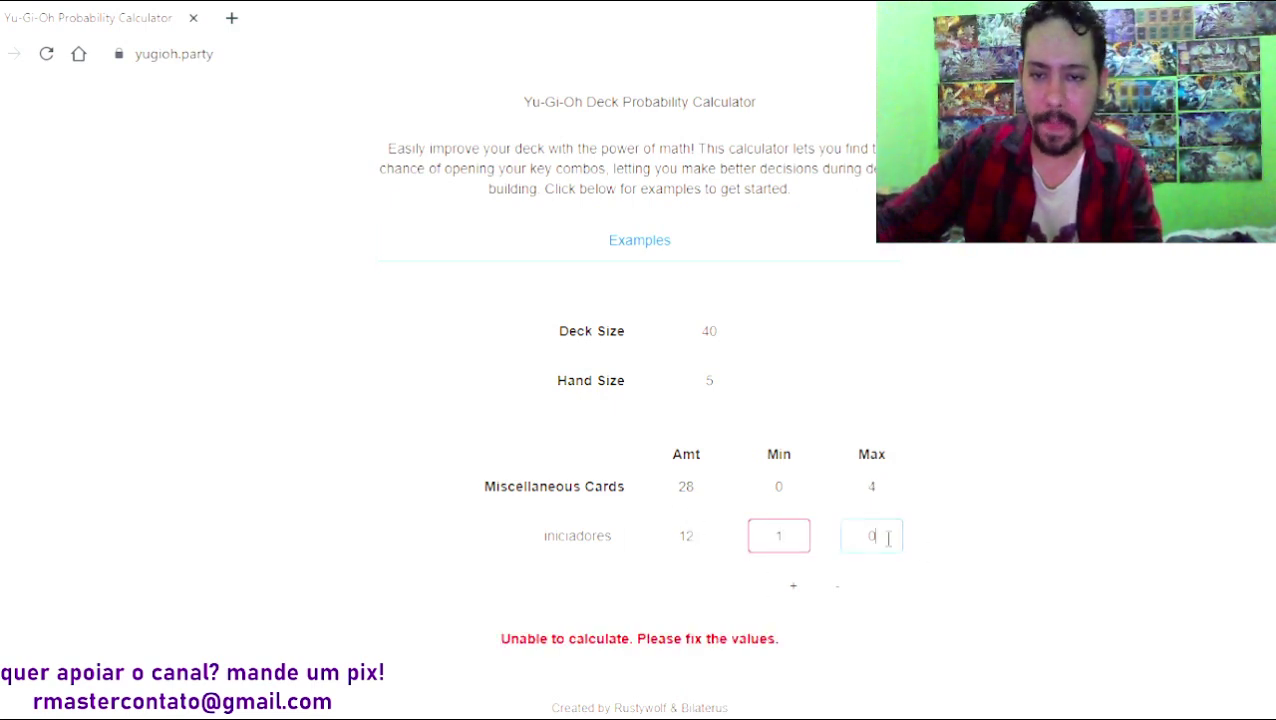
{"action": "left_click", "coordinate": [889, 535]}
{"action": "type", "text": "5"}
Try iniciadores amounts of 30 and 35 to compare their opening chances
{"action": "double_click", "coordinate": [663, 538]}
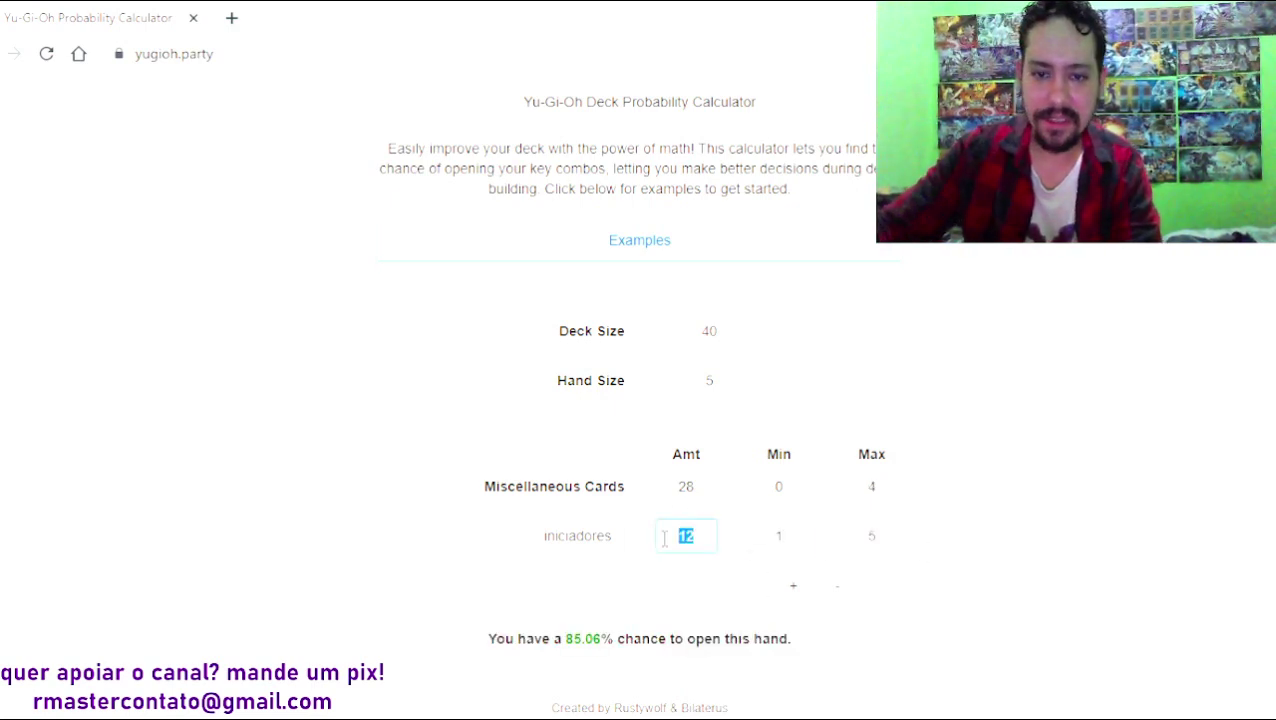
{"action": "type", "text": "30"}
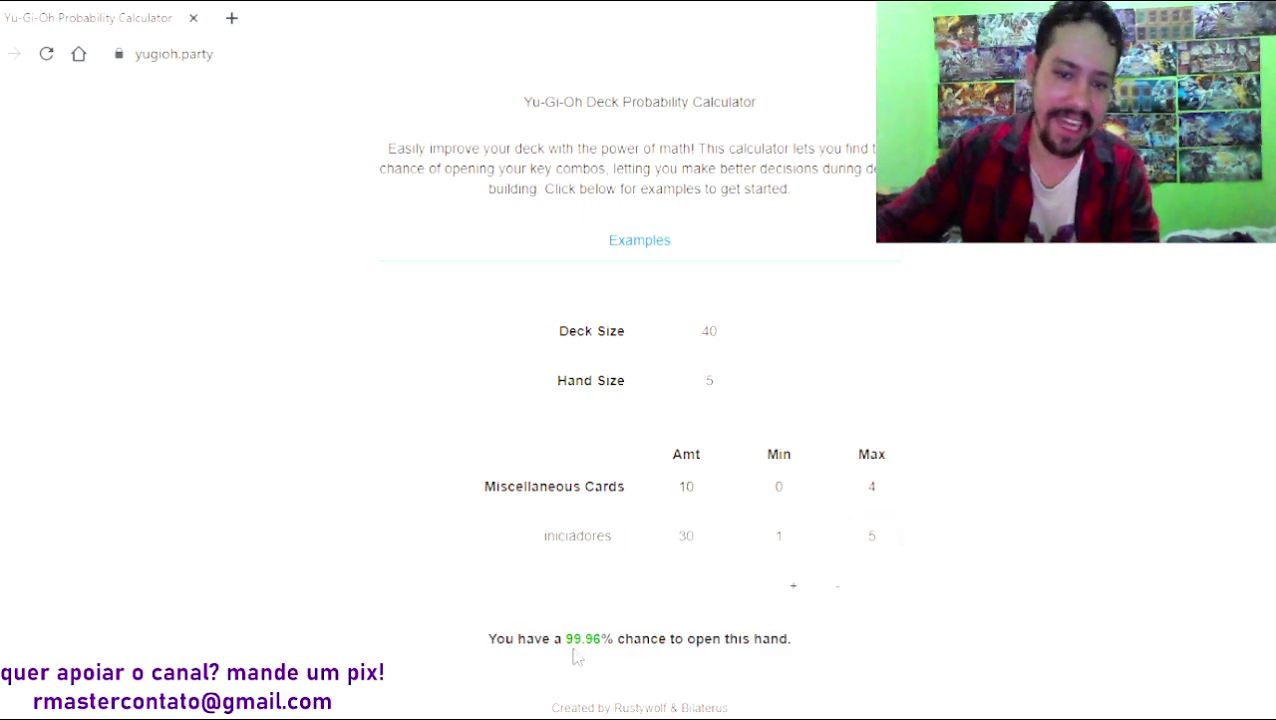
{"action": "left_click", "coordinate": [709, 533]}
{"action": "key", "text": "BackSpace"}
{"action": "type", "text": "5"}
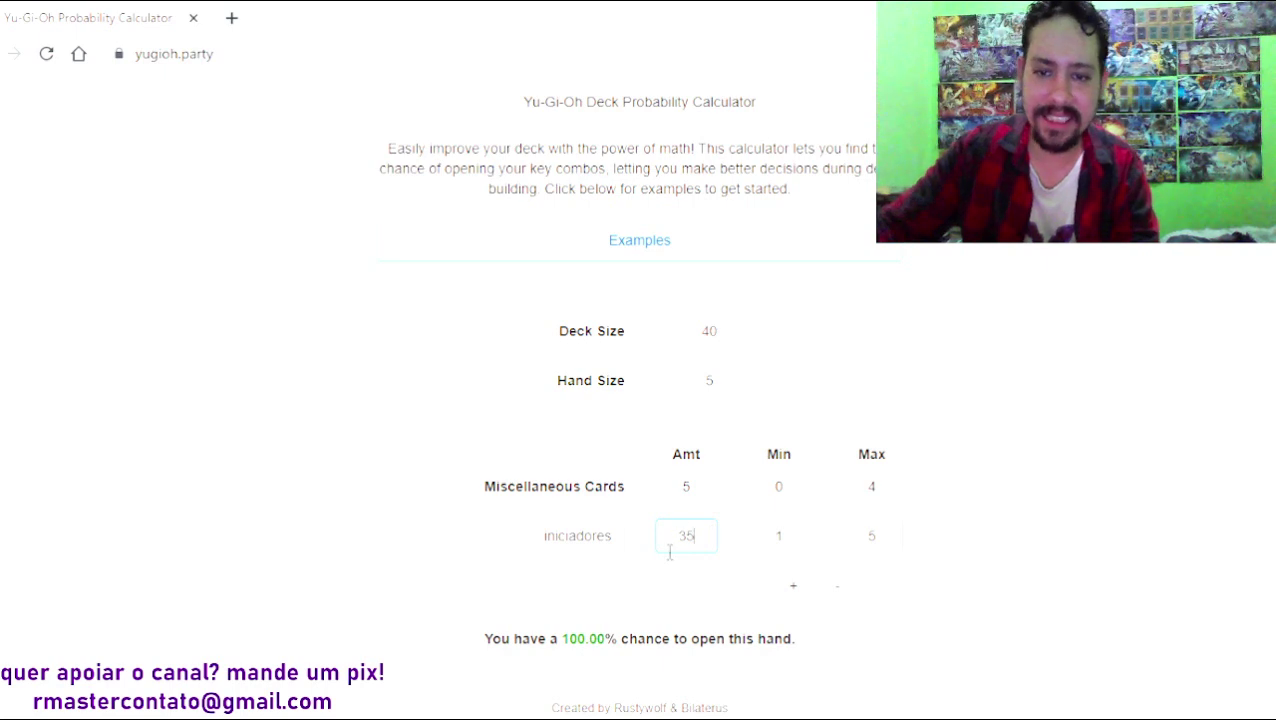
Set the iniciadores amount to 36
{"action": "left_click", "coordinate": [840, 543]}
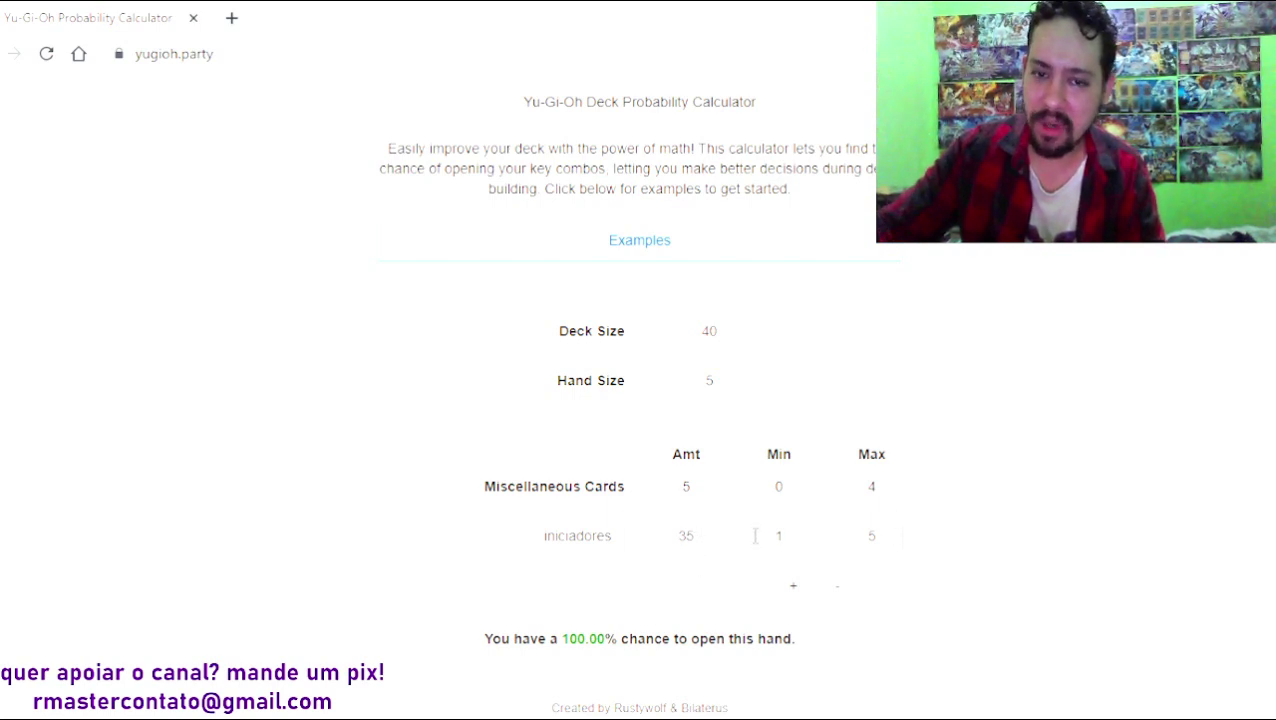
{"action": "double_click", "coordinate": [686, 536]}
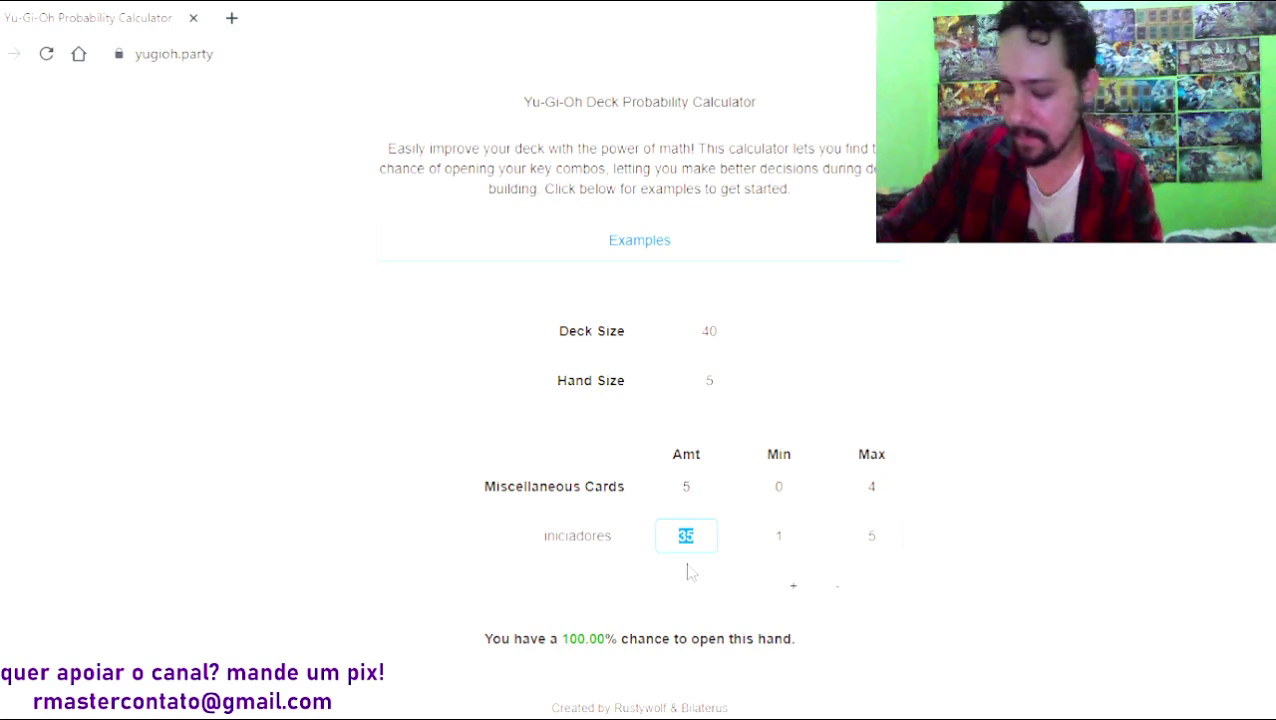
{"action": "type", "text": "36"}
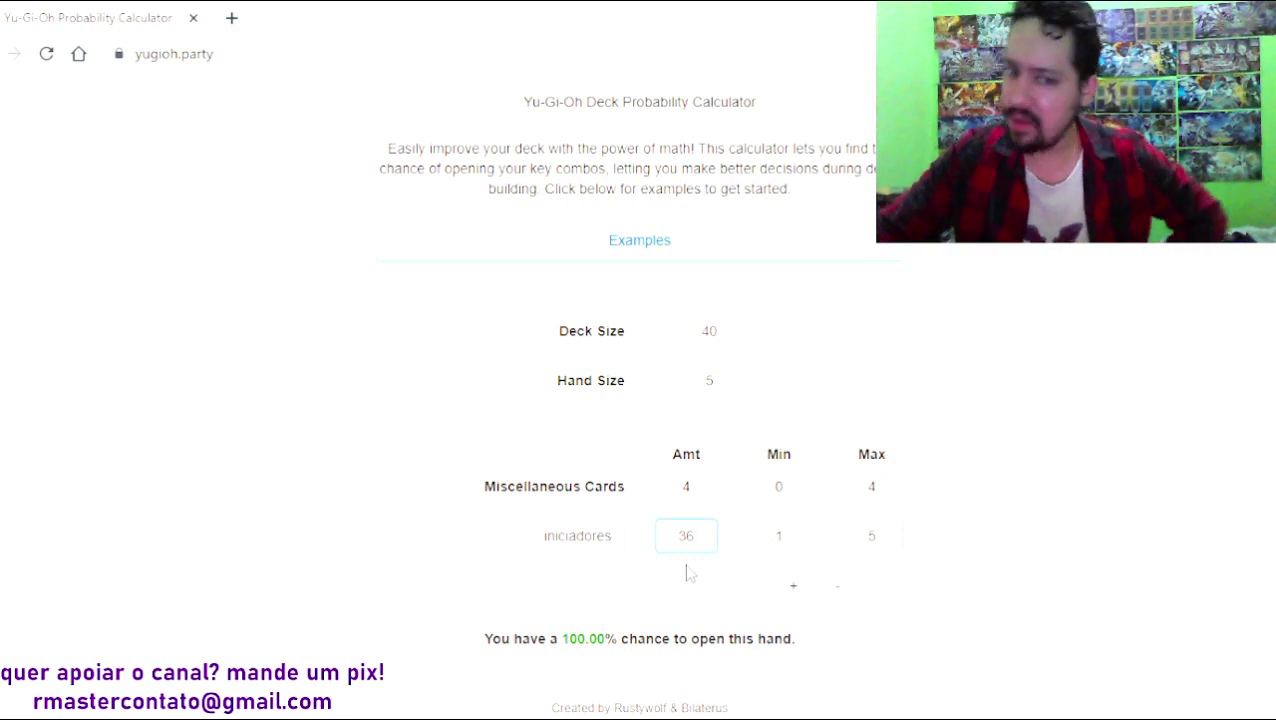
{"action": "mouse_move", "coordinate": [378, 715]}
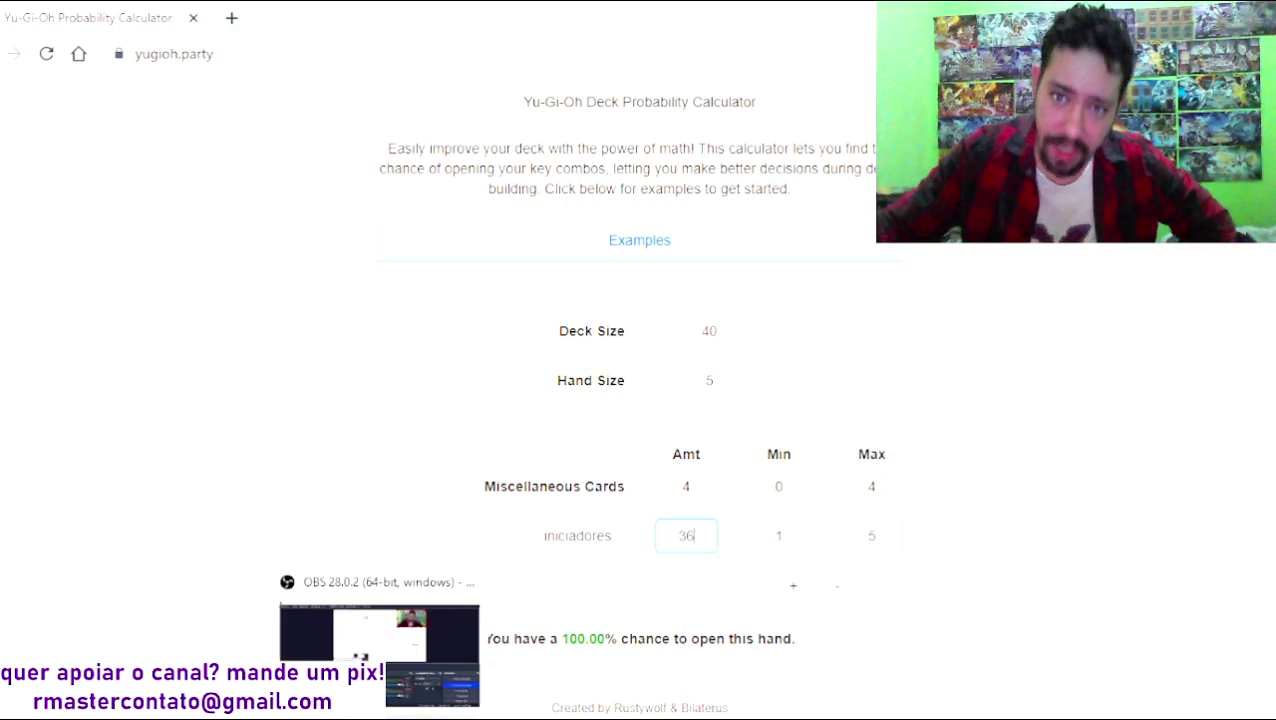